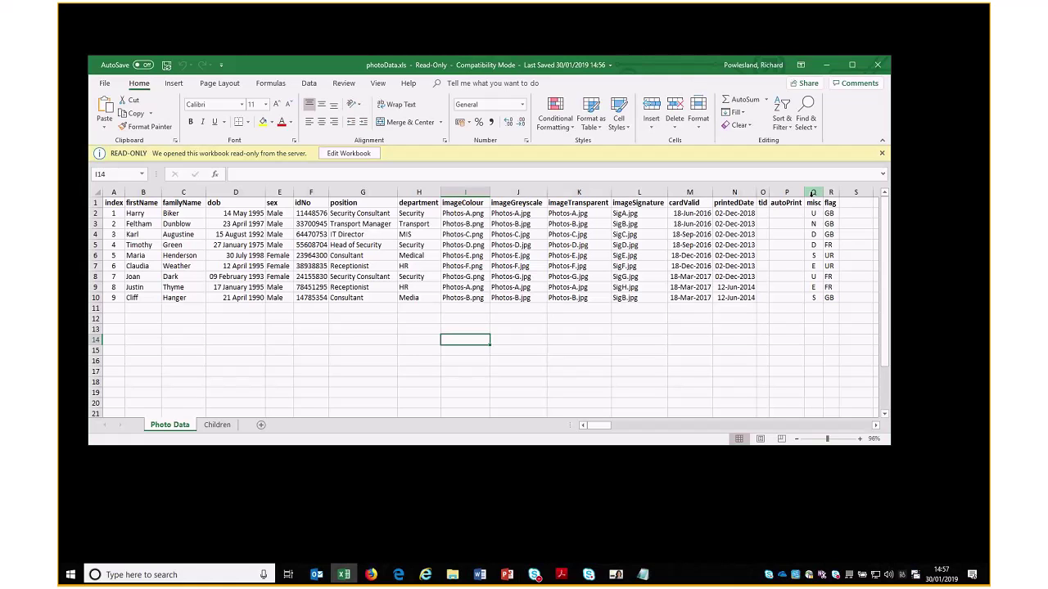
Inspect the formula in the first data cell of the misc column, close the workbook and switch to CardStudio.
left_click(815, 214)
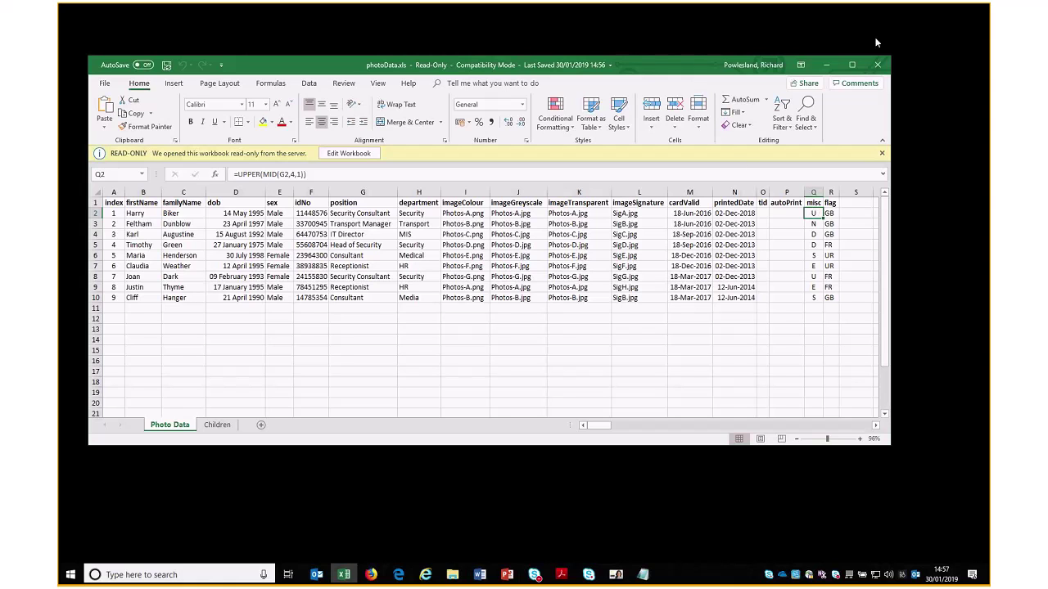
left_click(874, 65)
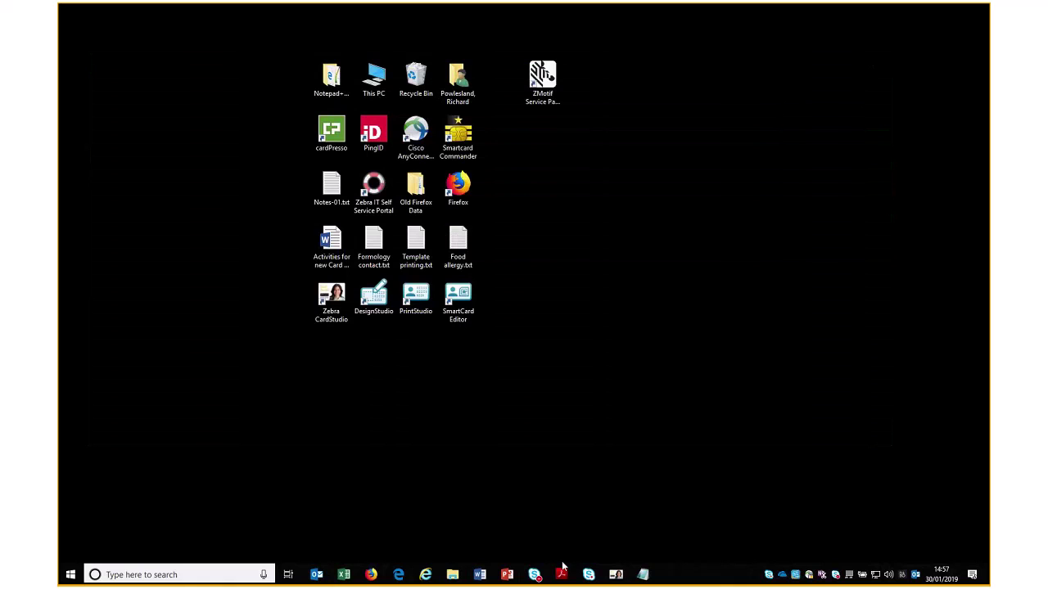
left_click(615, 575)
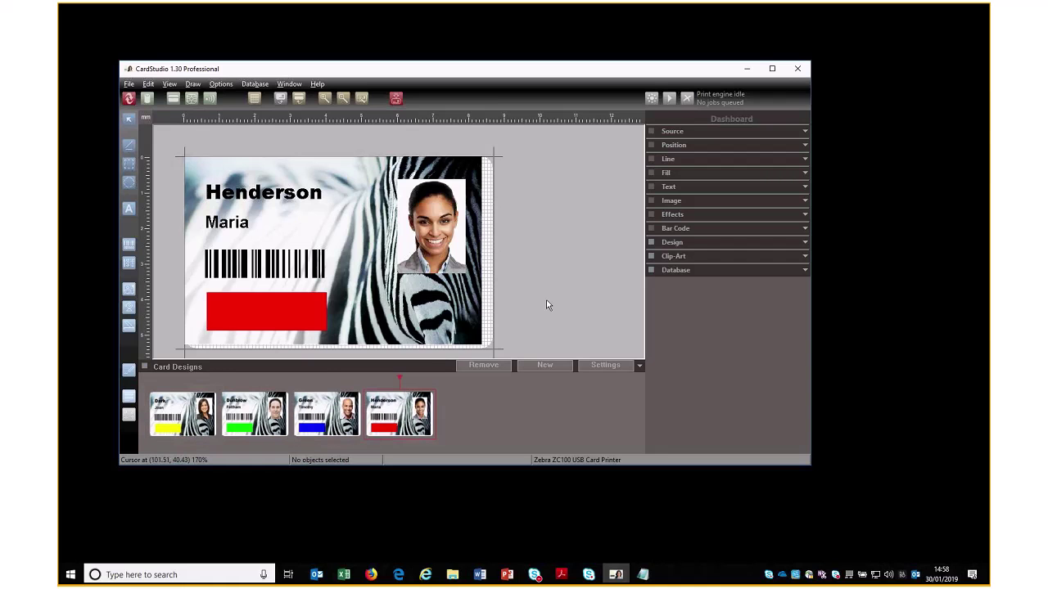
Add a fifth card design as a duplicate of the current layout with the red rectangle.
left_click(274, 304)
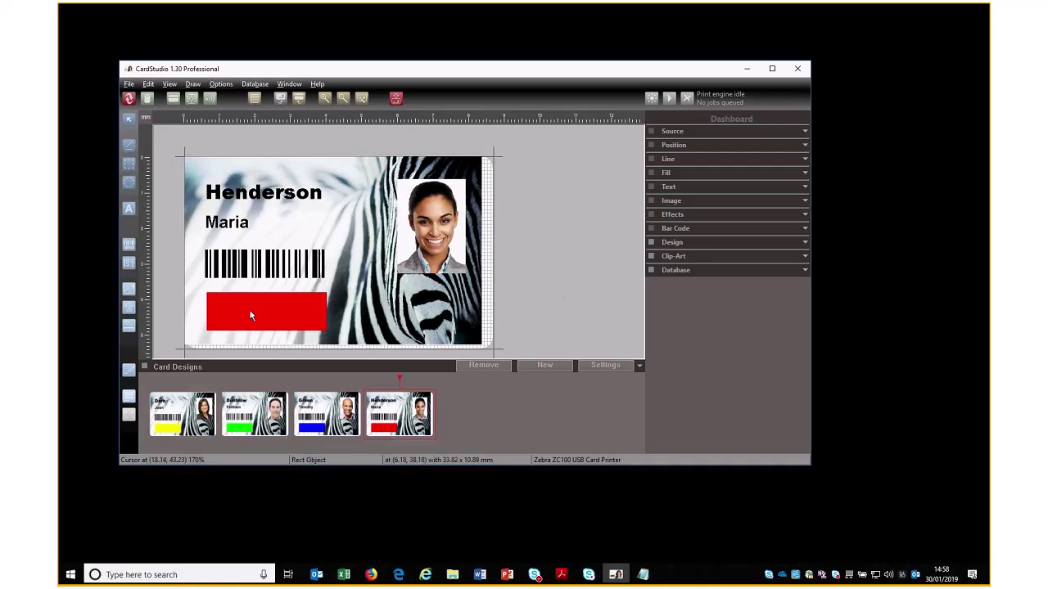
left_click(587, 320)
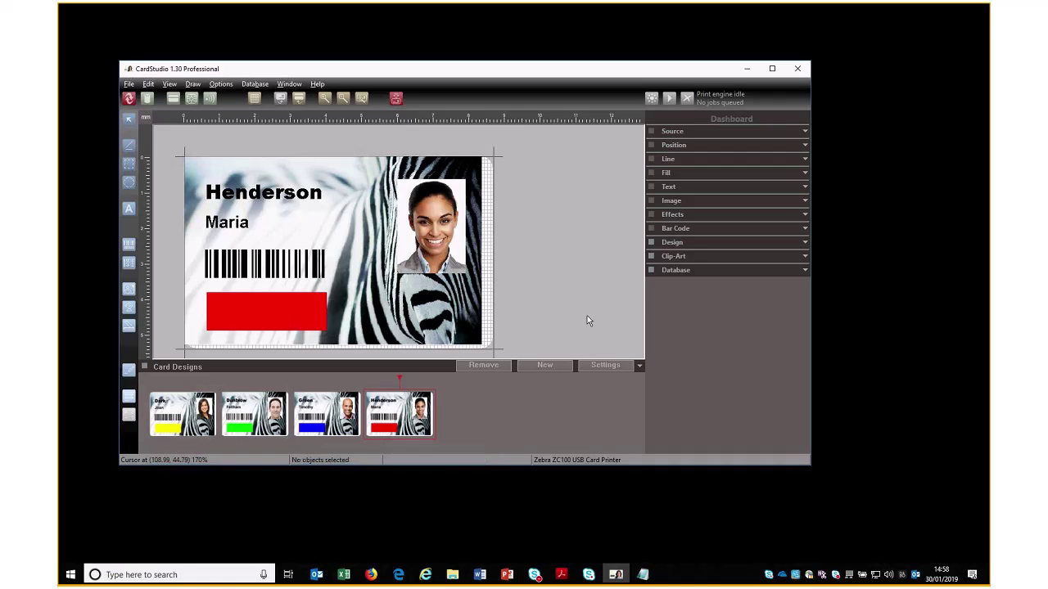
left_click(542, 369)
left_click(473, 309)
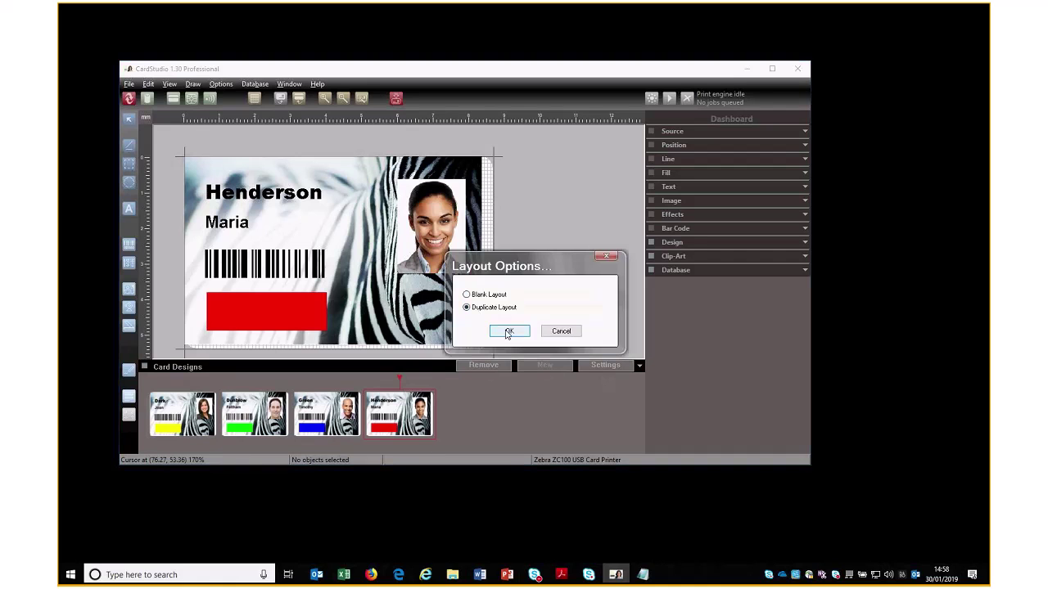
left_click(508, 332)
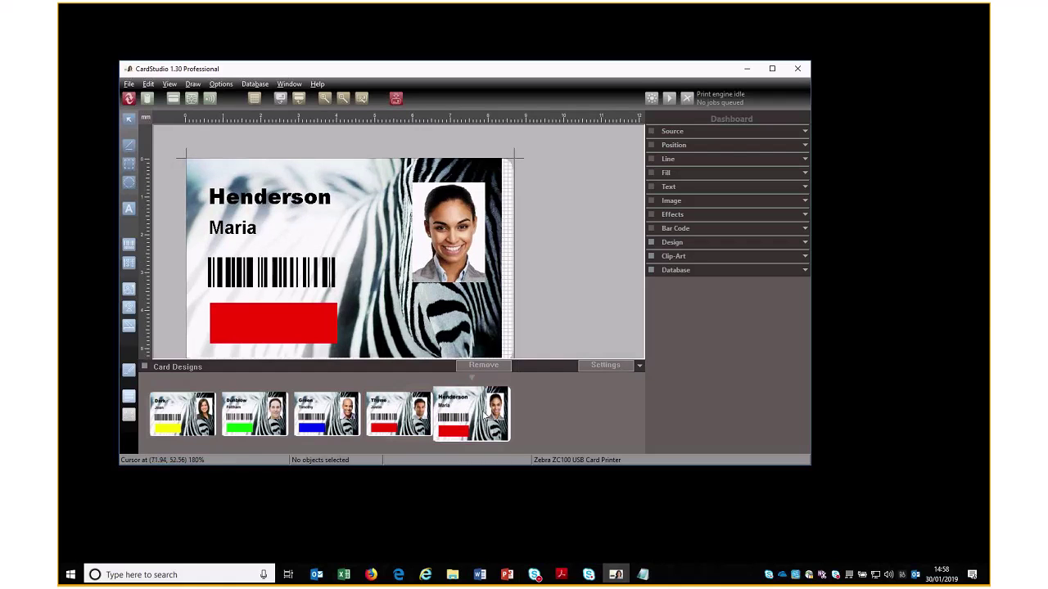
Recolour both the fill and the outline of the rectangle on the new fifth card design to purple.
left_click(311, 321)
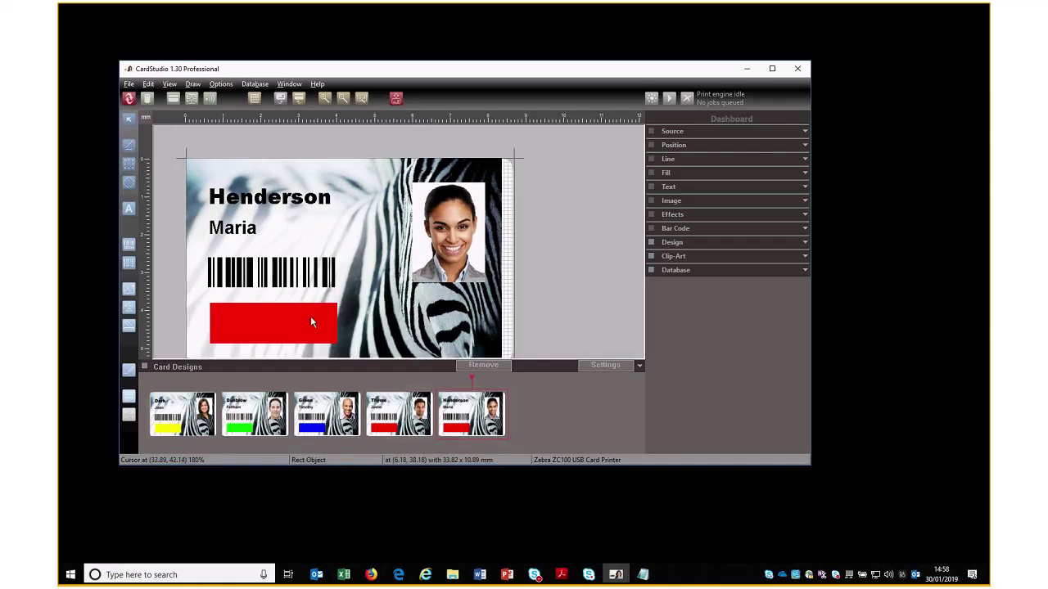
left_click(717, 175)
left_click(685, 187)
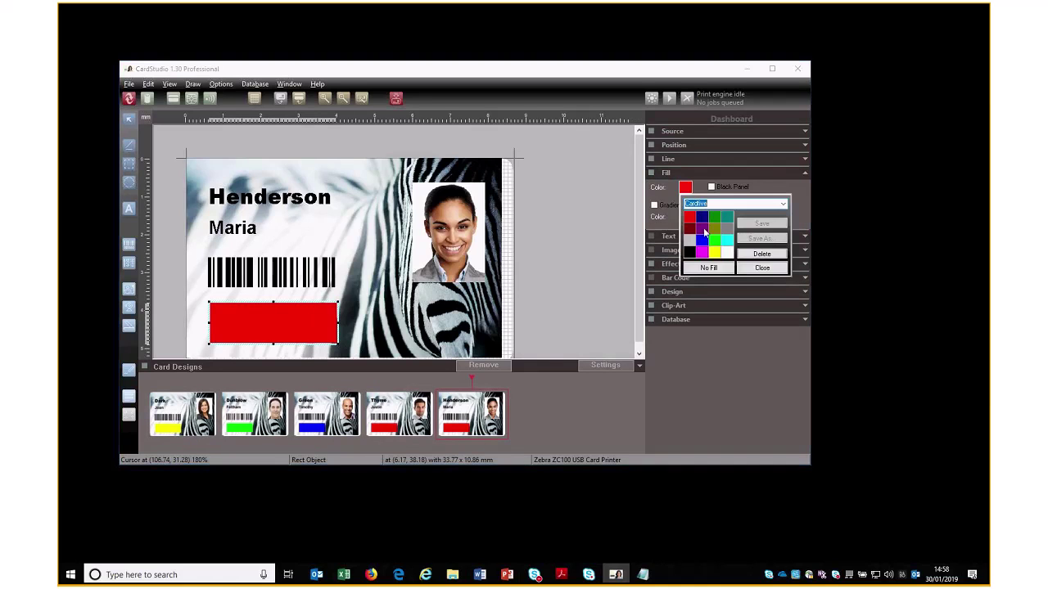
left_click(703, 227)
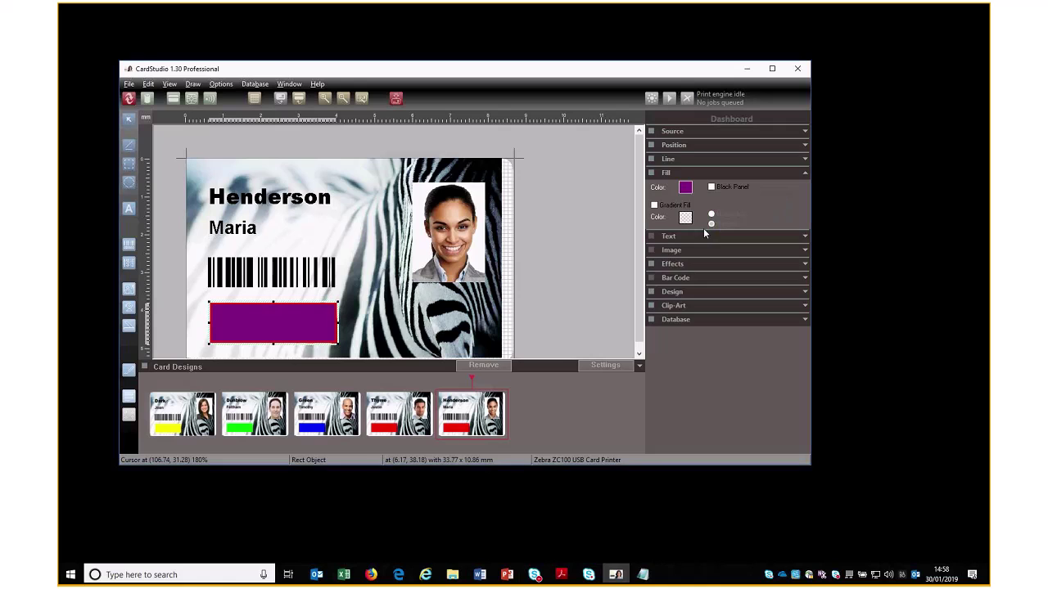
left_click(687, 159)
left_click(685, 173)
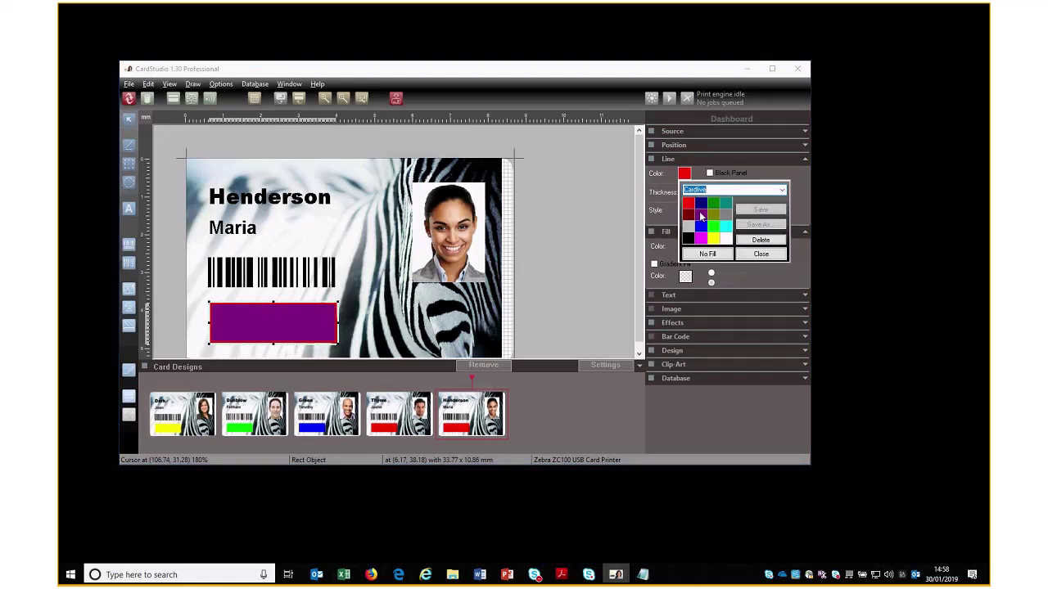
left_click(700, 215)
left_click(404, 401)
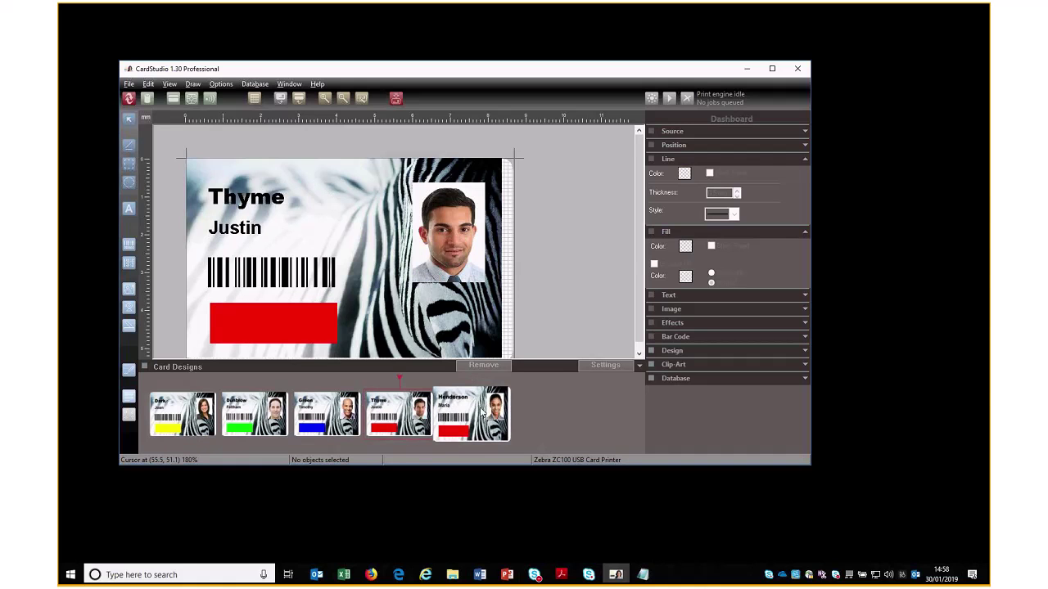
left_click(483, 414)
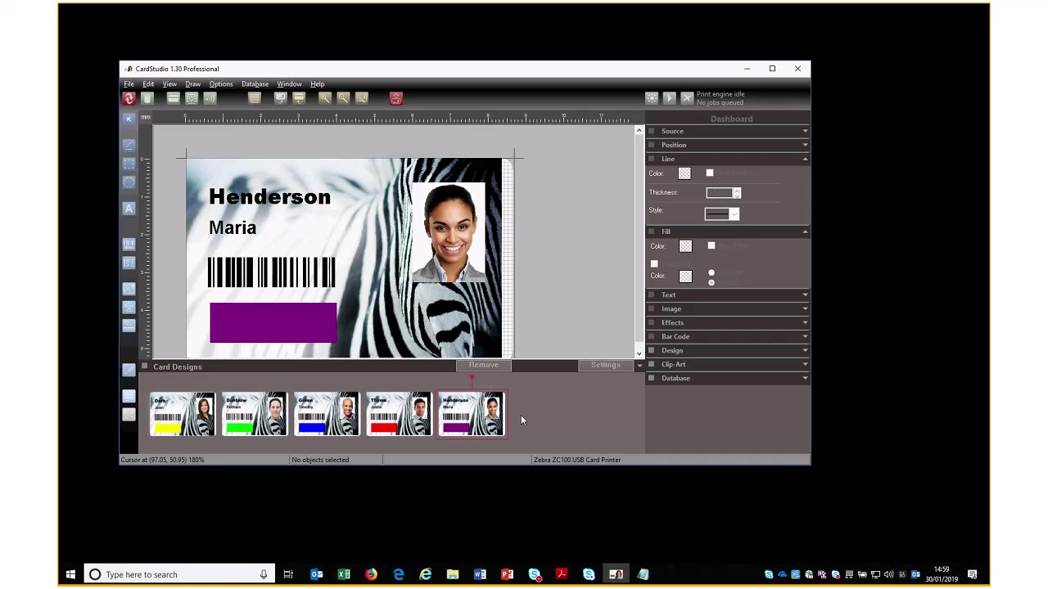
In the layout settings for the misc database field, enable Layout 5 and assign it the value E.
left_click(595, 367)
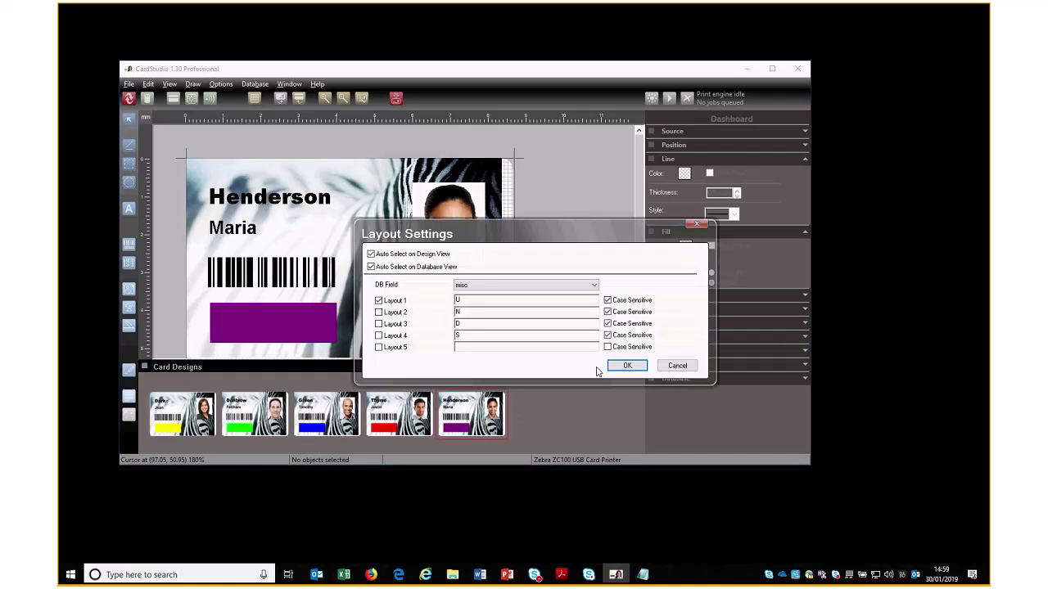
left_click_drag(526, 223, 529, 119)
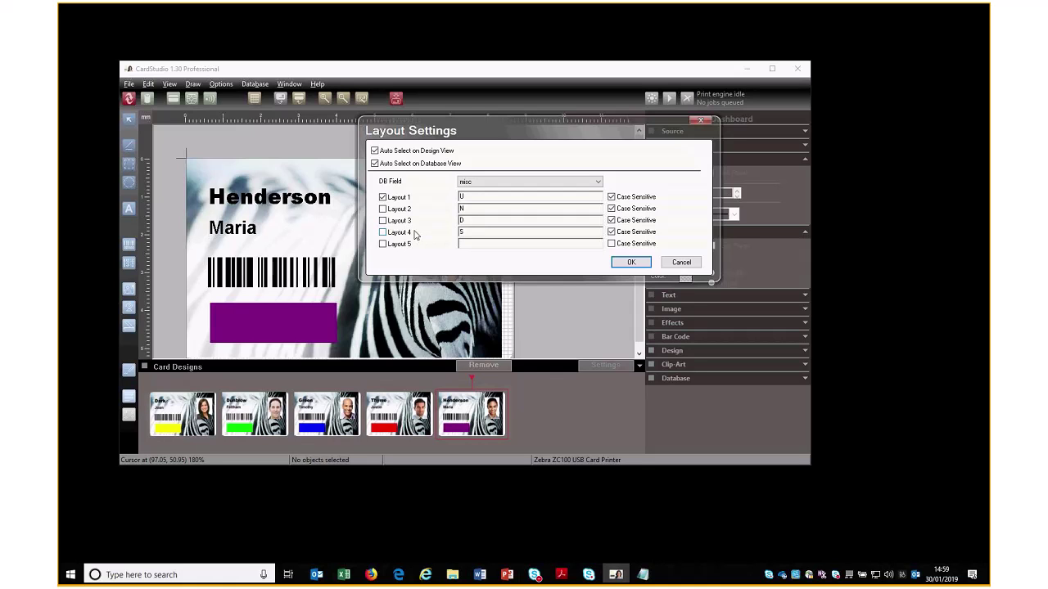
left_click(383, 244)
left_click(497, 243)
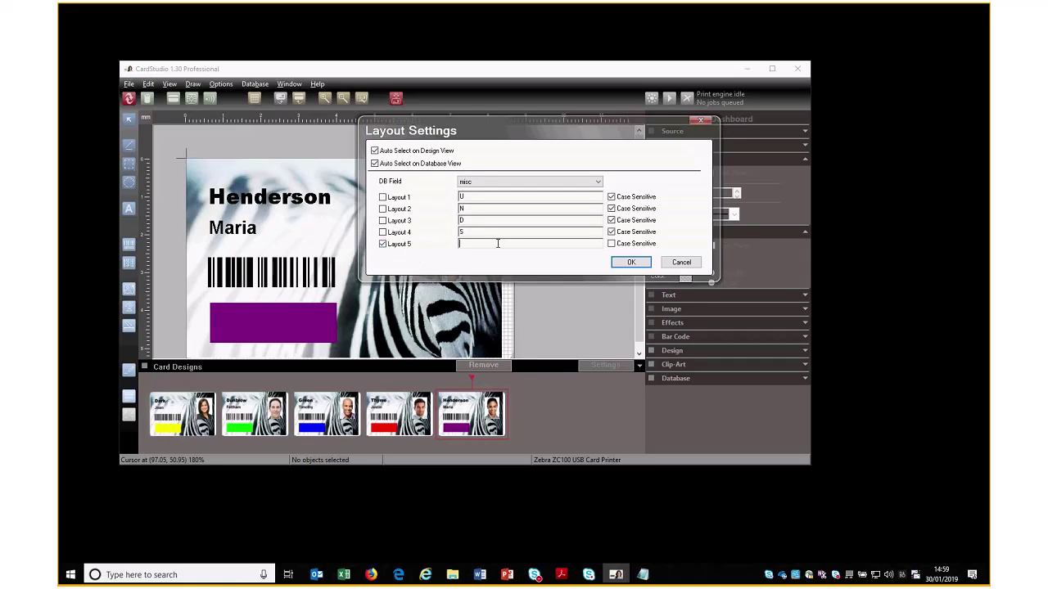
left_click(629, 263)
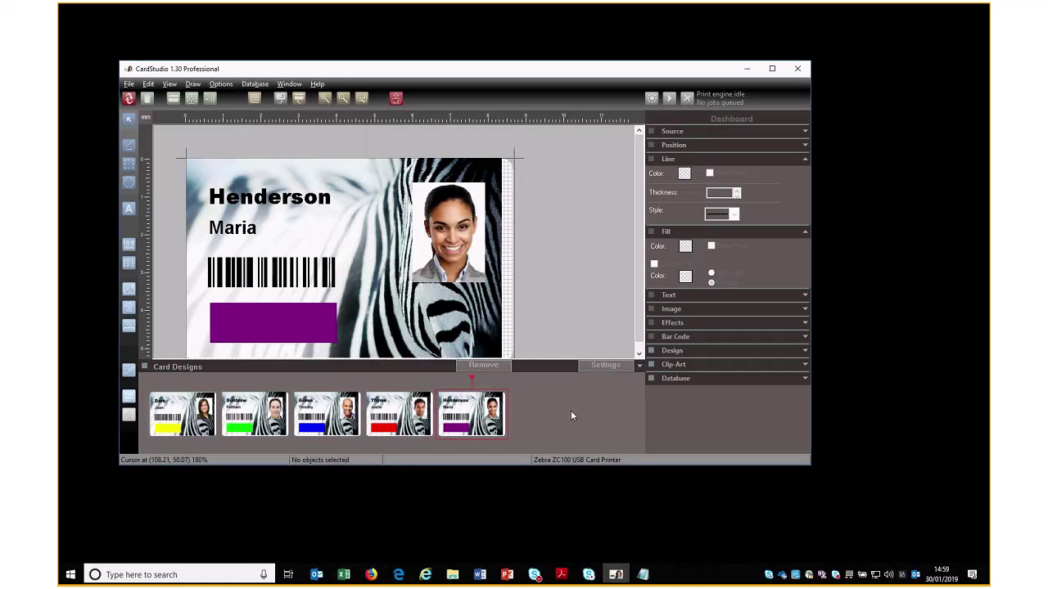
For the card design with the yellow rectangle, enable Layout 1 in the layout settings.
left_click(181, 414)
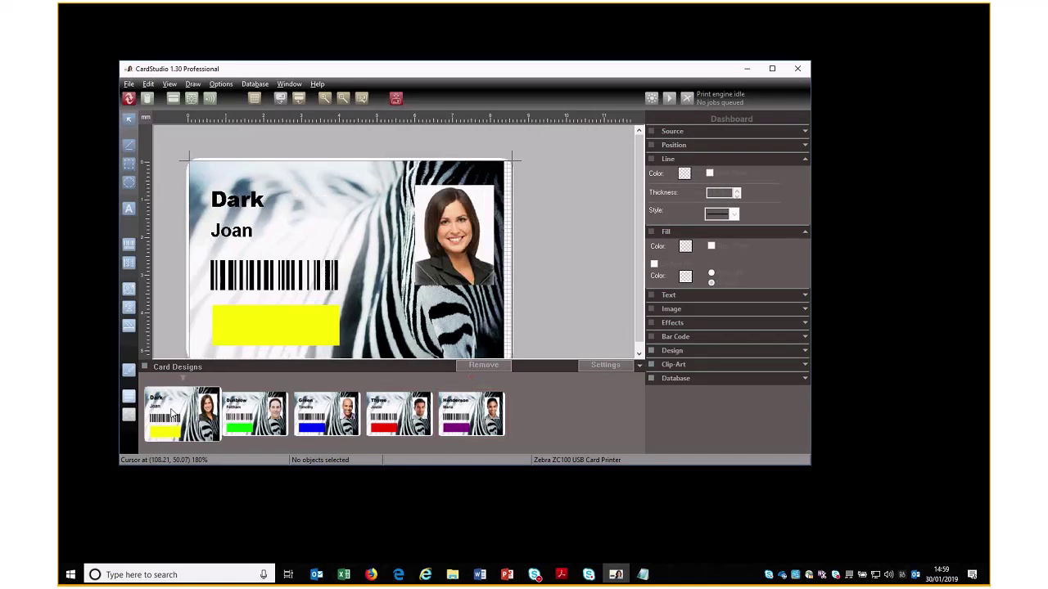
left_click(596, 366)
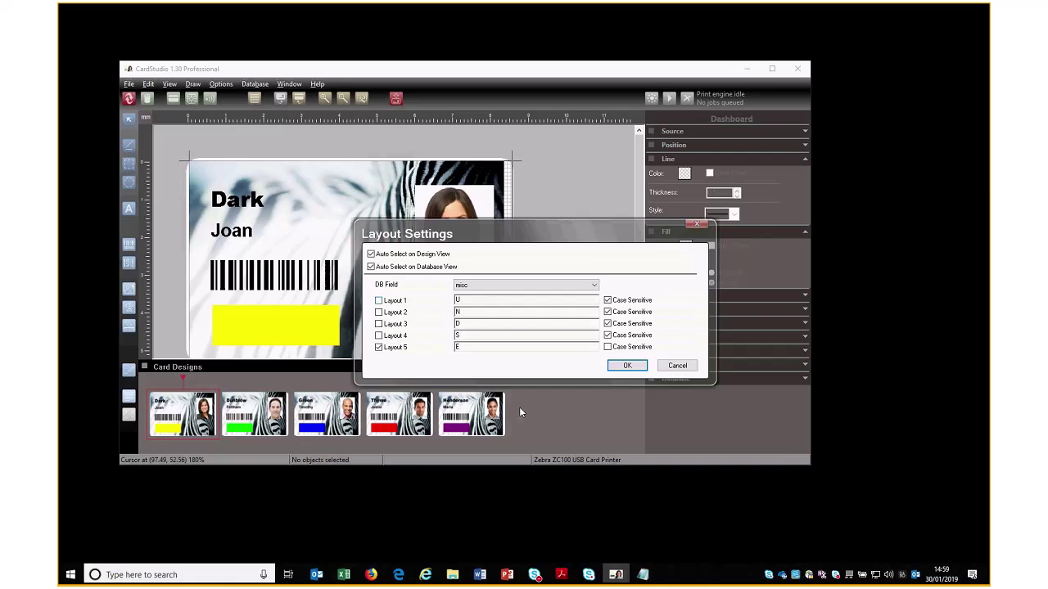
left_click(668, 365)
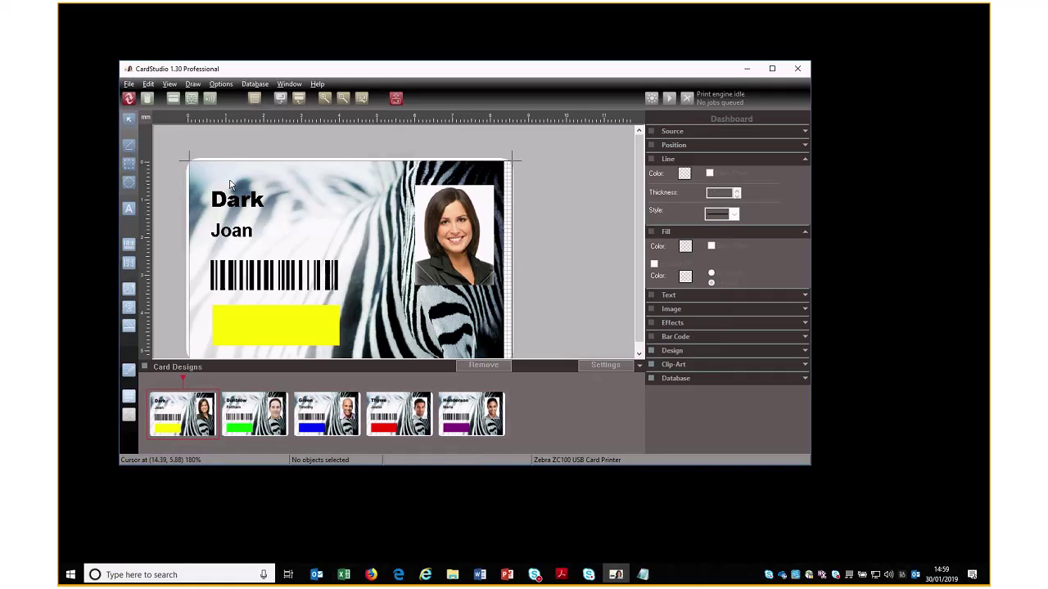
left_click(585, 369)
left_click(379, 300)
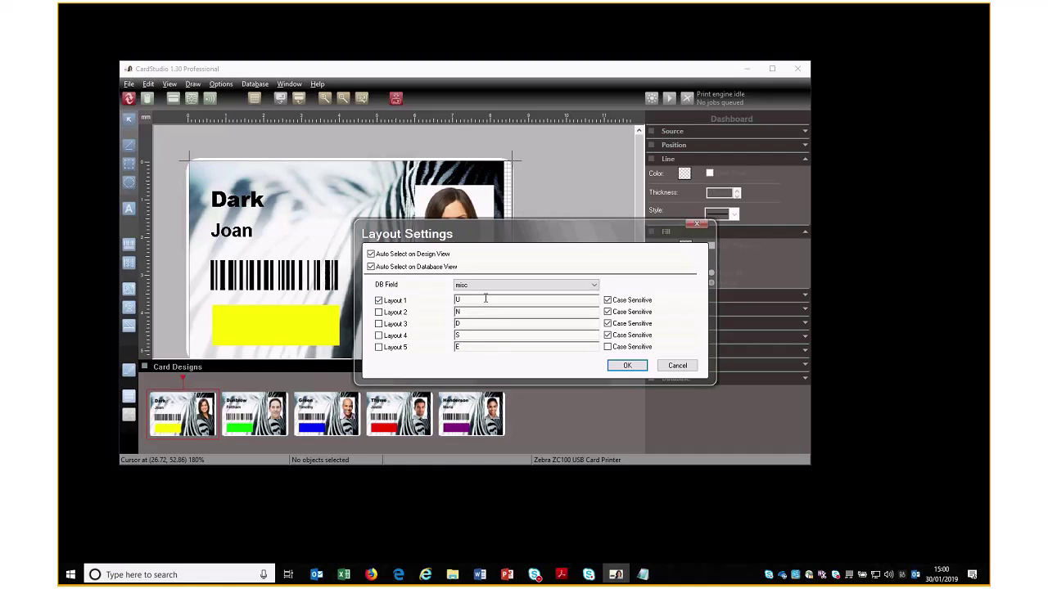
left_click(627, 366)
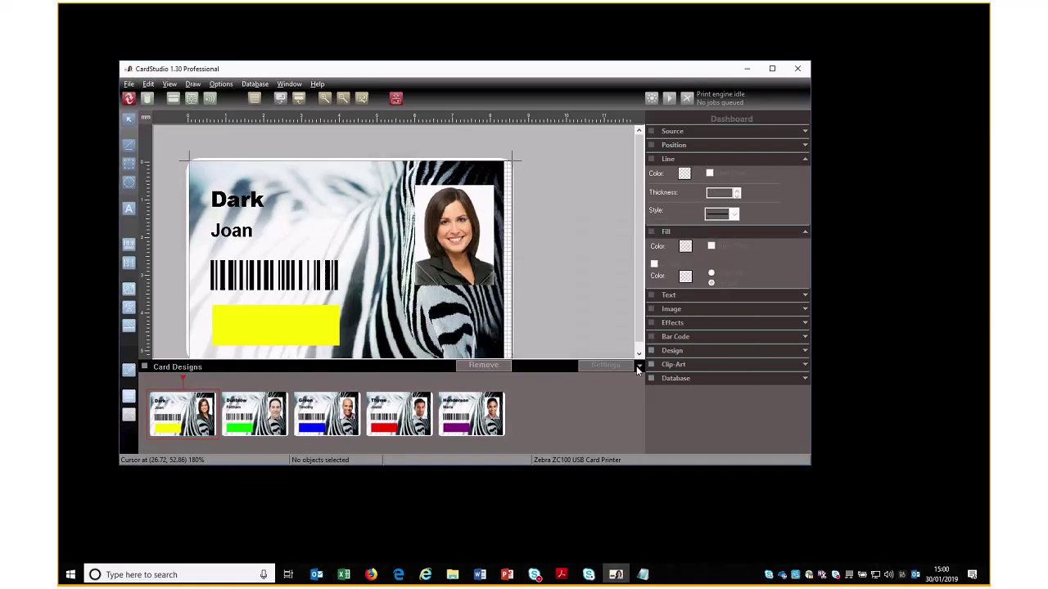
For the card design with the green rectangle, enable Layout 2 in the layout settings.
left_click(248, 411)
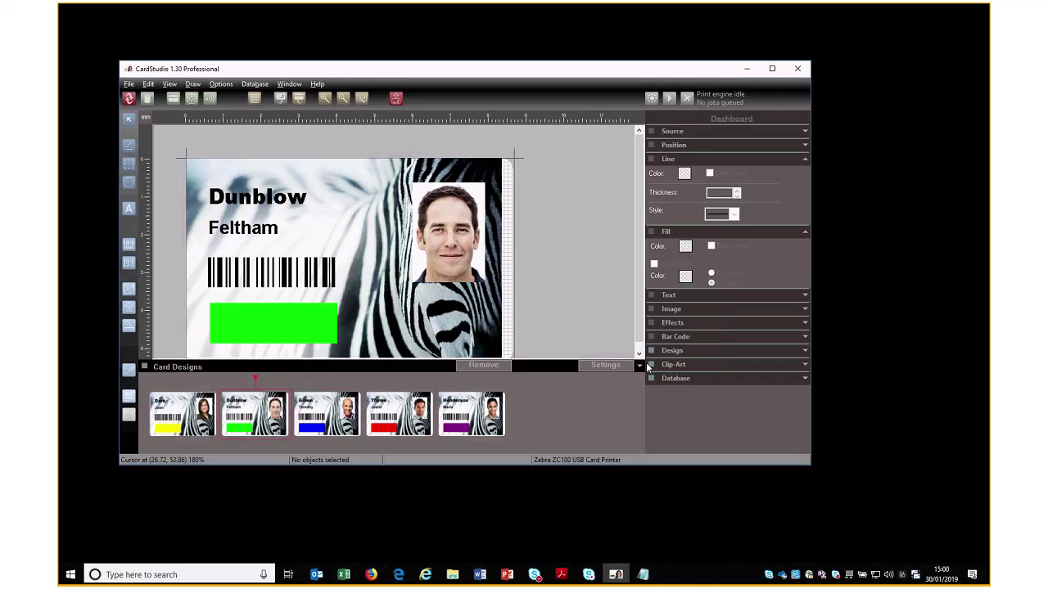
left_click(608, 365)
left_click(385, 315)
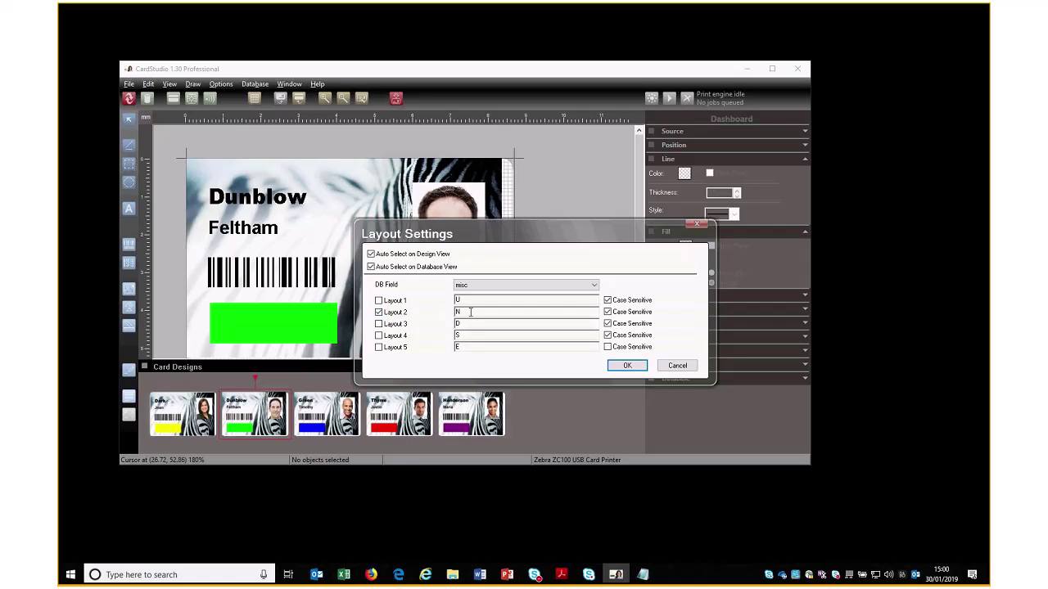
left_click(627, 366)
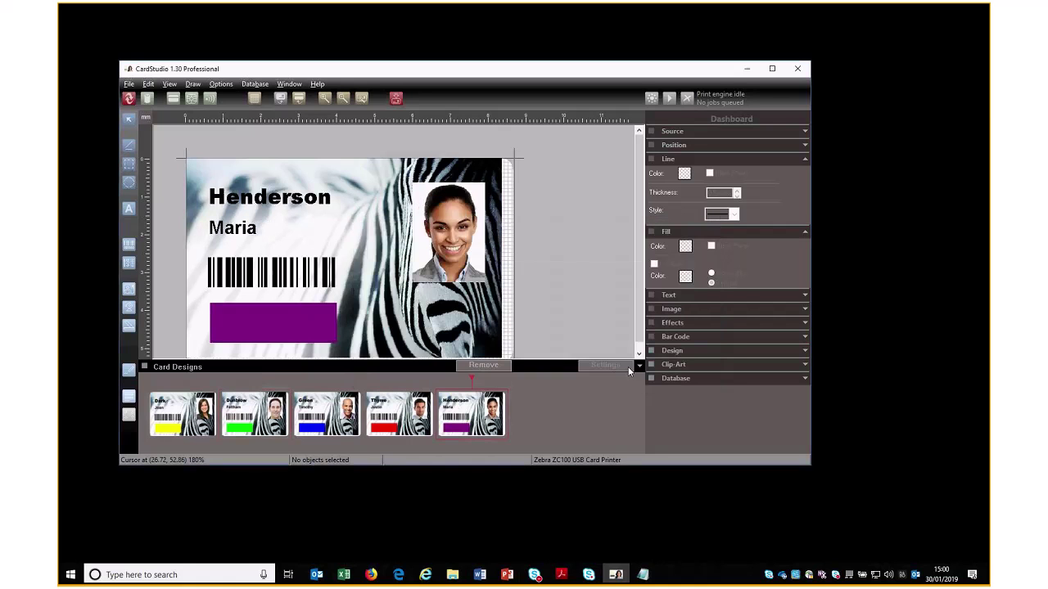
For the card design with the blue rectangle, enable Layout 3 in the layout settings.
left_click(326, 414)
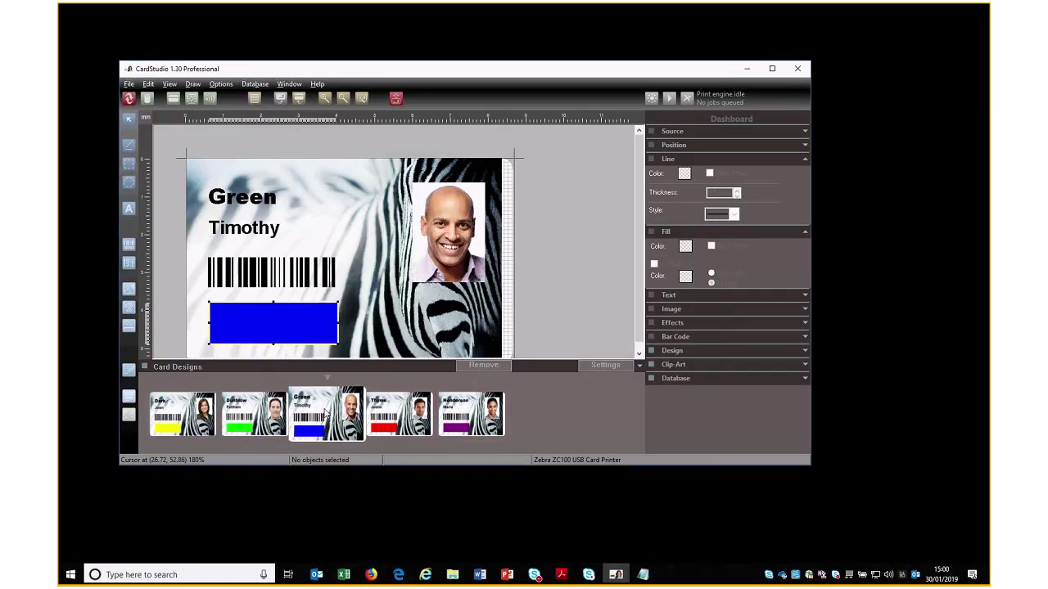
double_click(326, 414)
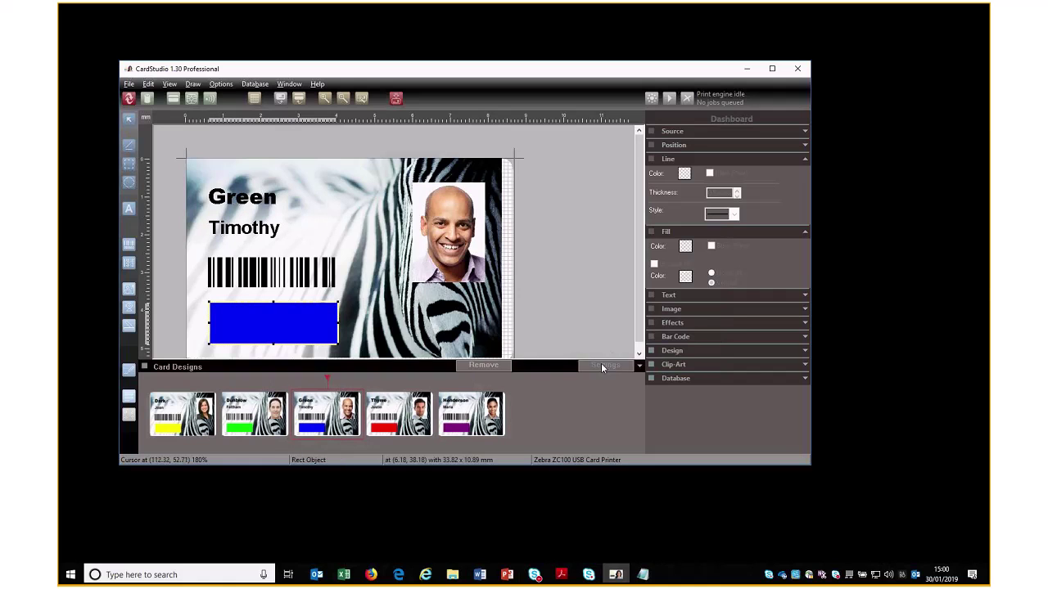
left_click(378, 324)
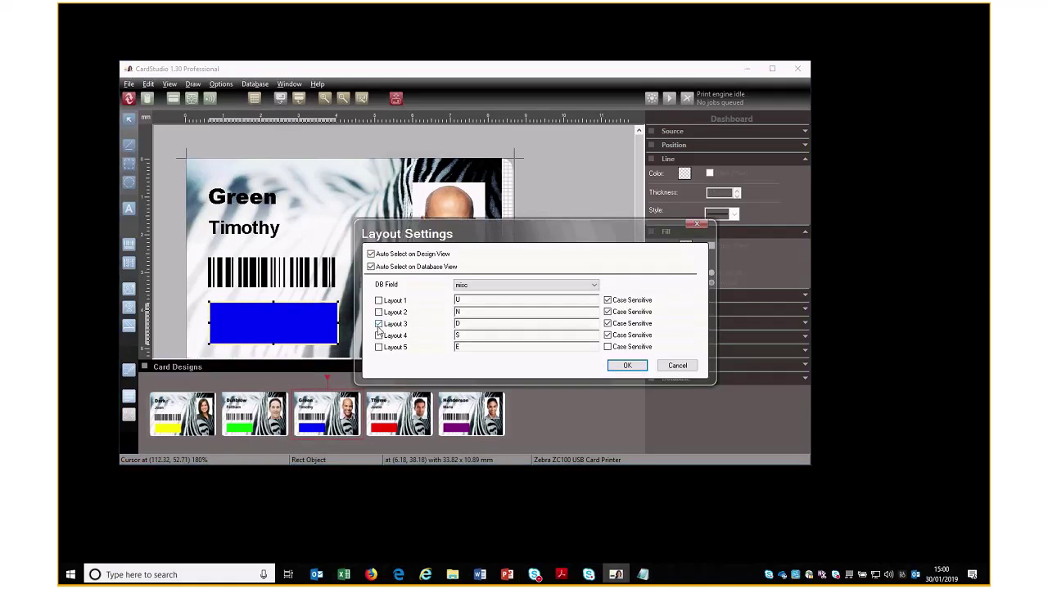
left_click(625, 365)
For the card design with the red rectangle, enable Layout 4, and make the Layout 5 value case sensitive.
left_click(399, 411)
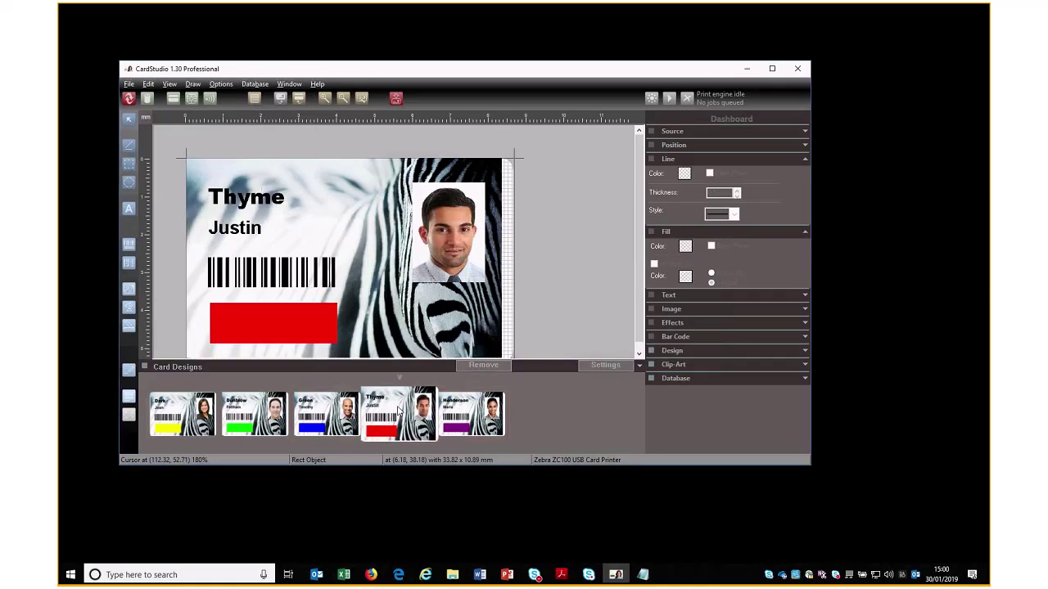
left_click(595, 365)
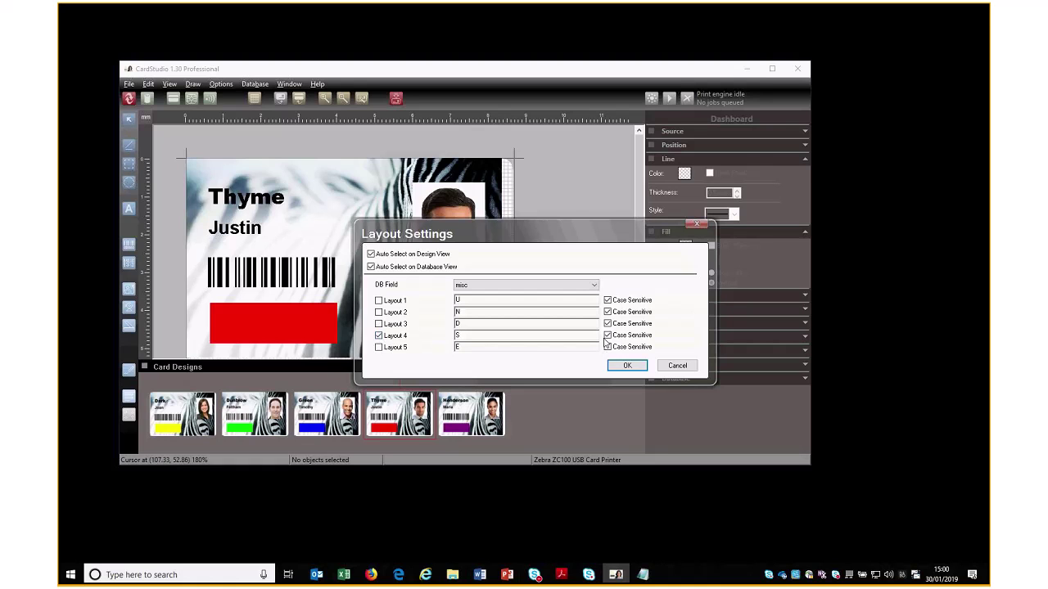
left_click(607, 299)
left_click(607, 347)
left_click(626, 366)
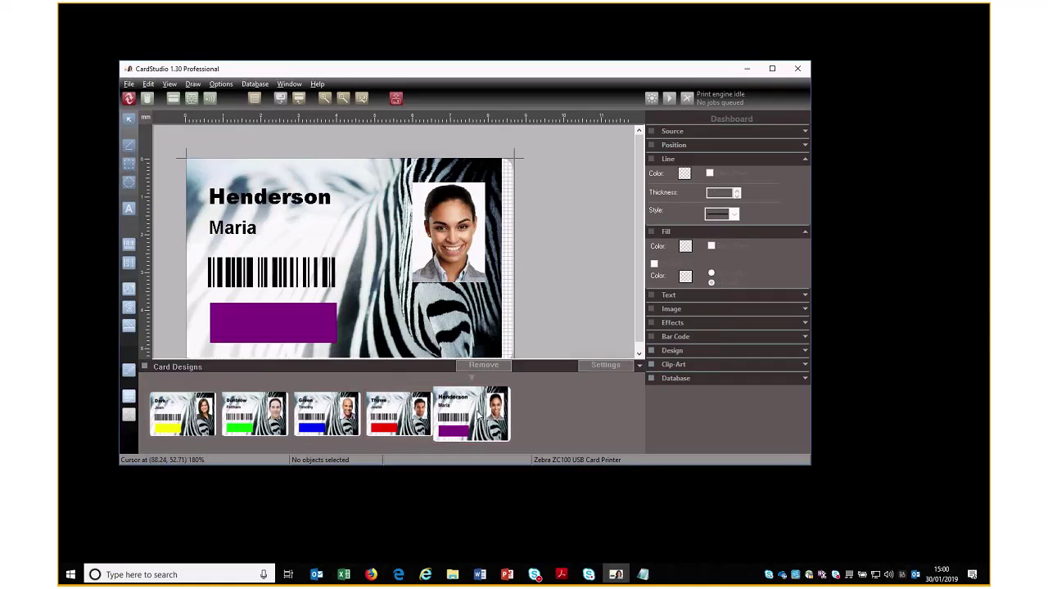
For the card design with the purple rectangle, enable Layout 5 in the layout settings.
left_click(606, 366)
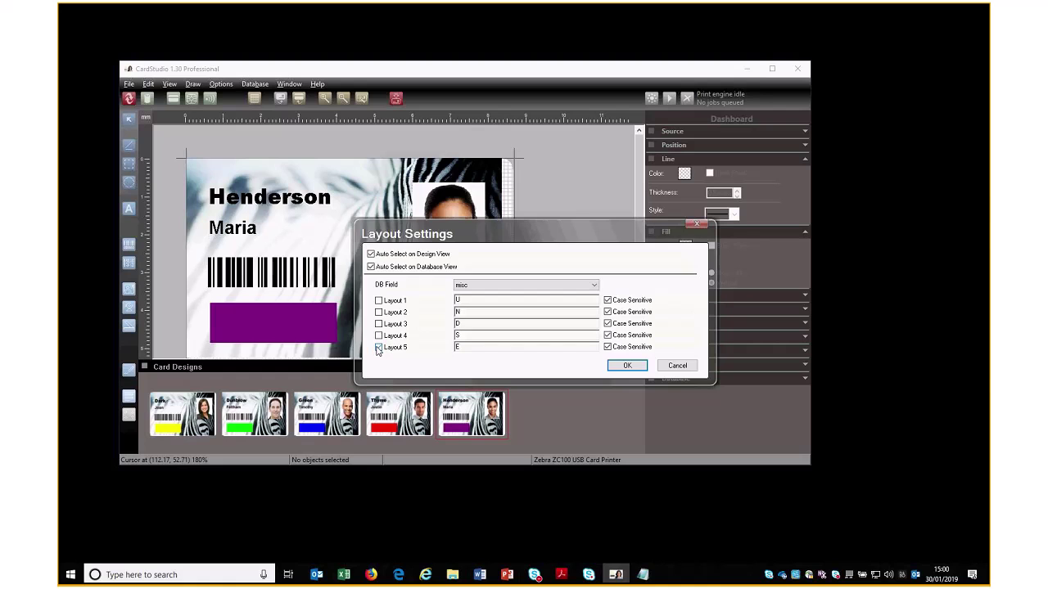
left_click(636, 368)
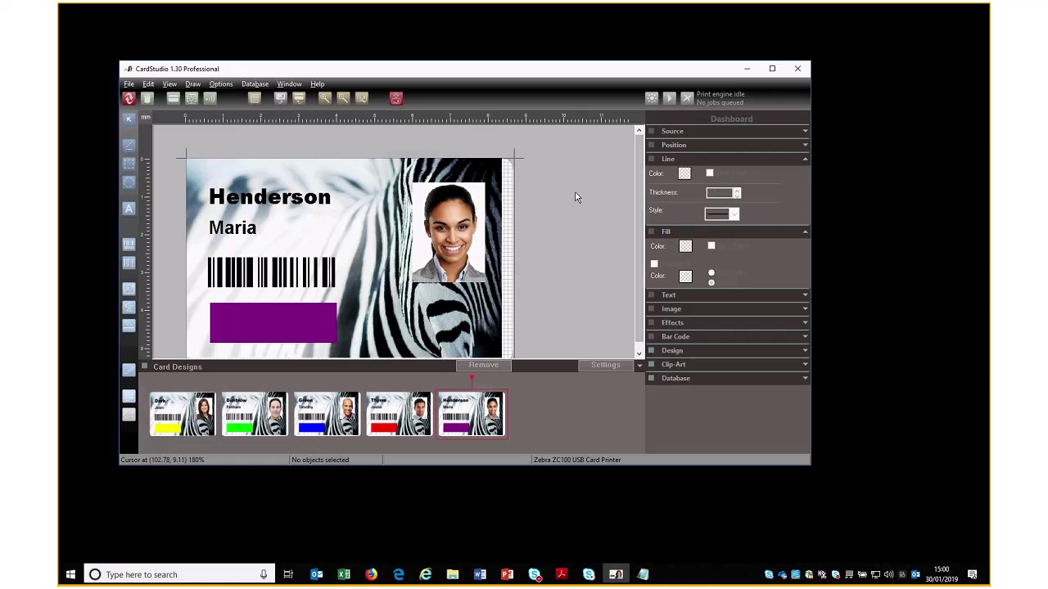
Switch from the design view to the database records and expand the card preview.
left_click(128, 99)
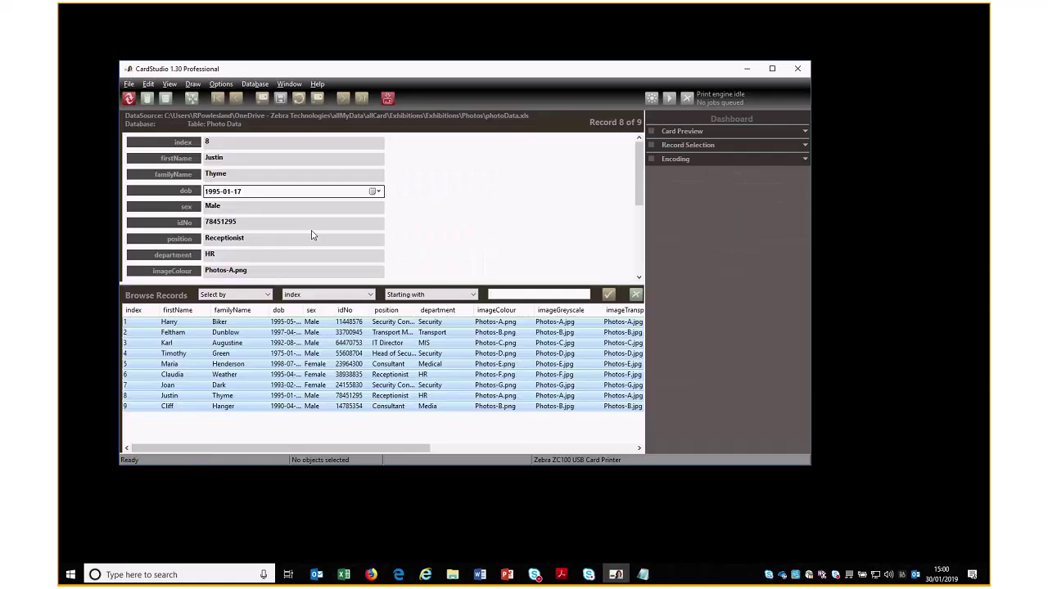
left_click(688, 132)
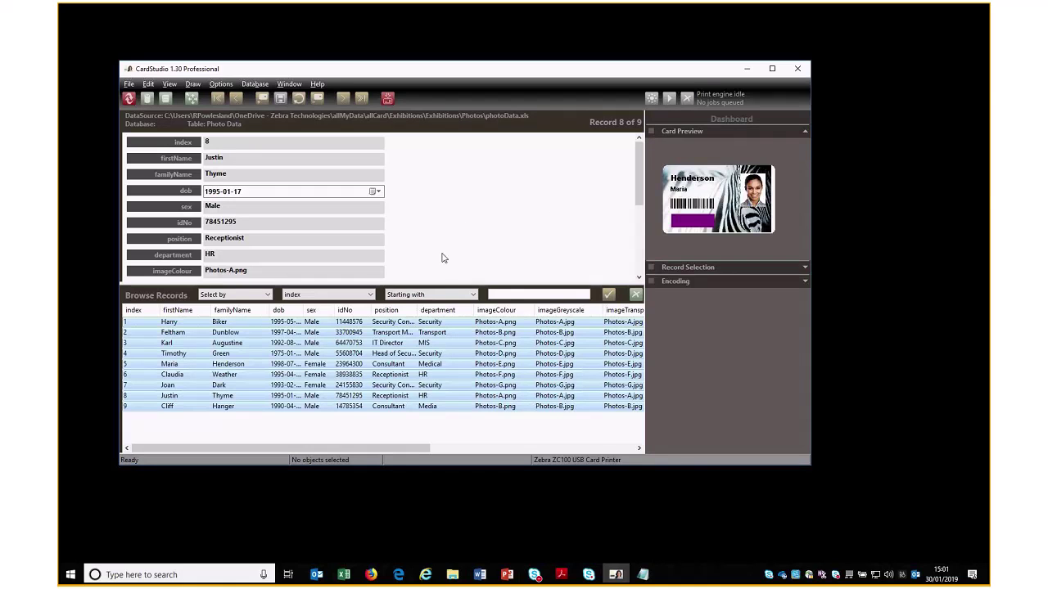
Preview the cards for database records 2, 4, 7 and 9 one after another.
left_click(174, 409)
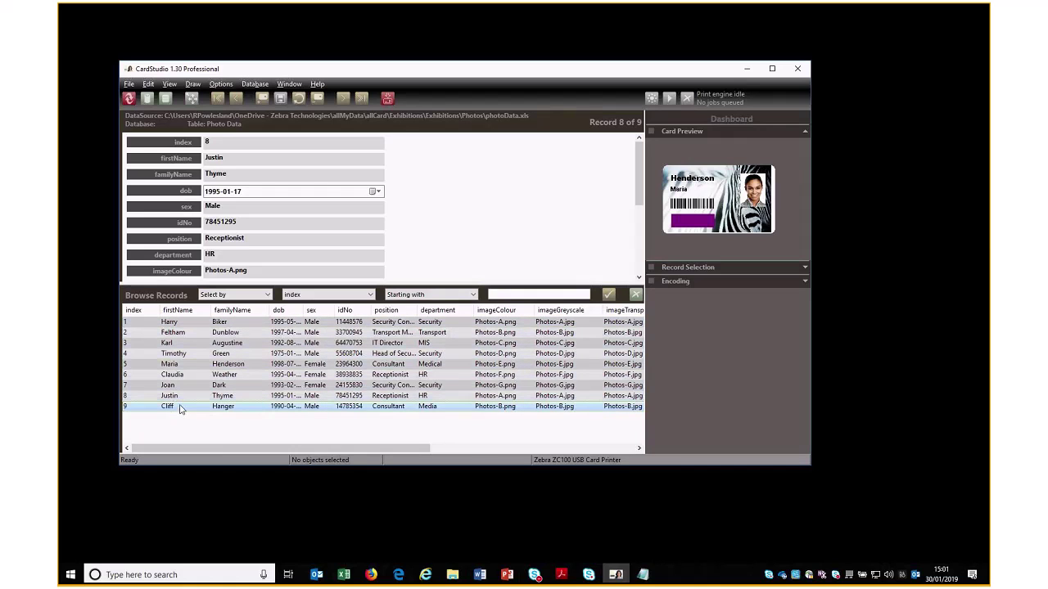
left_click(186, 332)
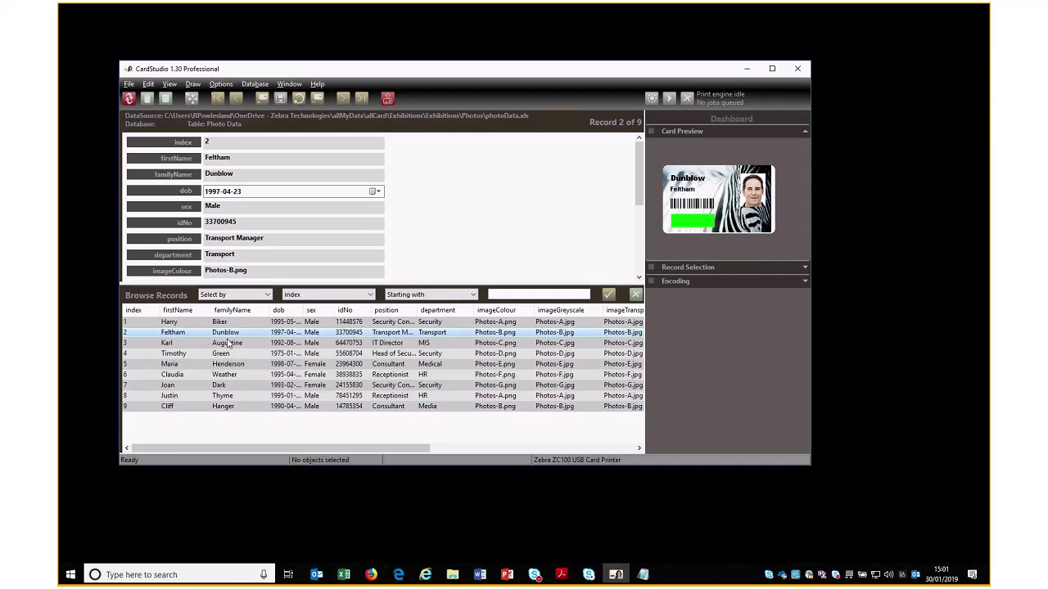
left_click(188, 355)
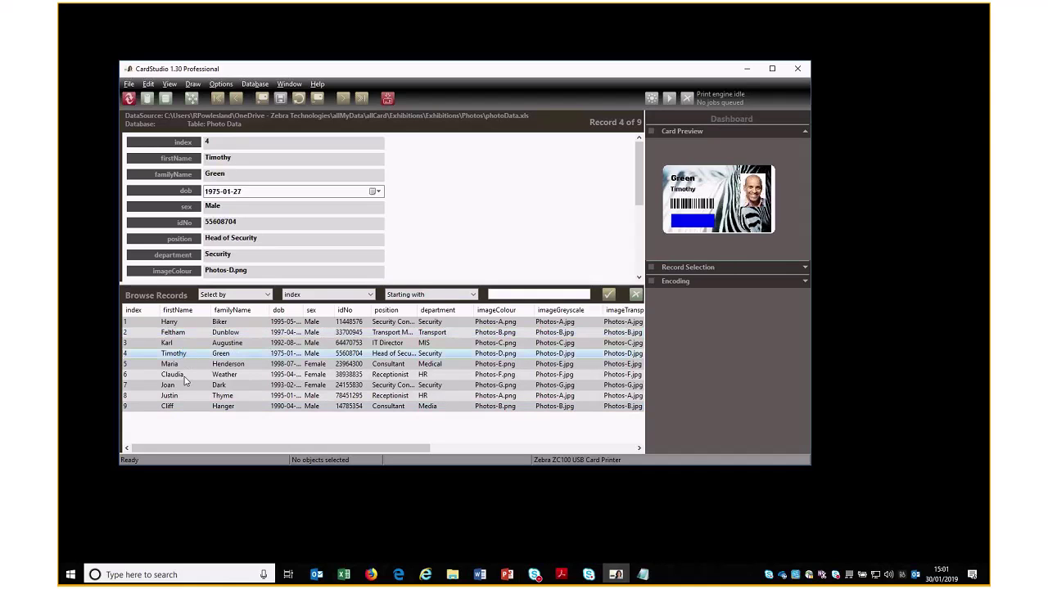
left_click(187, 386)
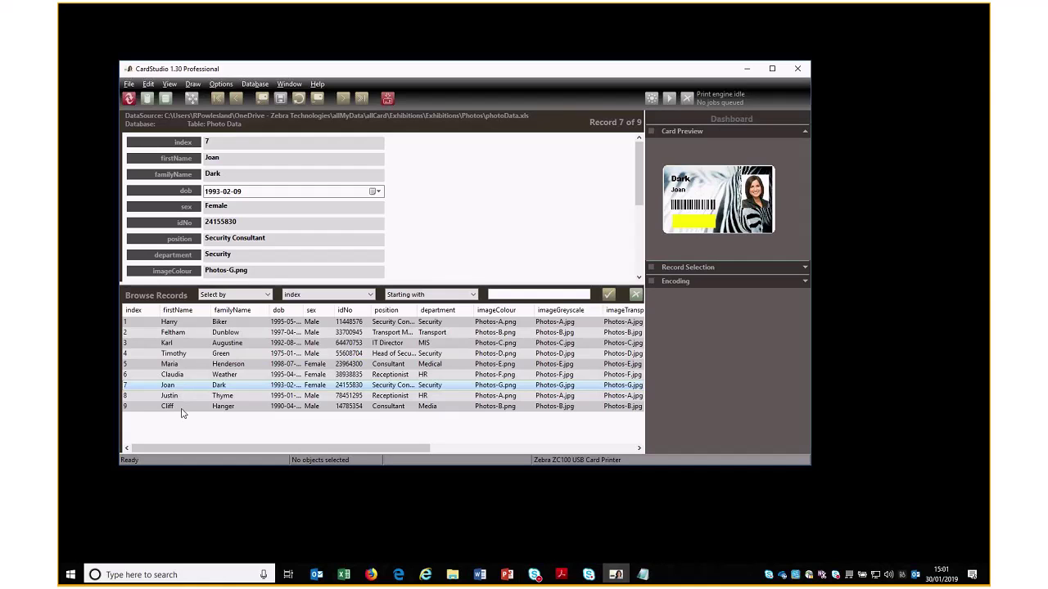
left_click(183, 407)
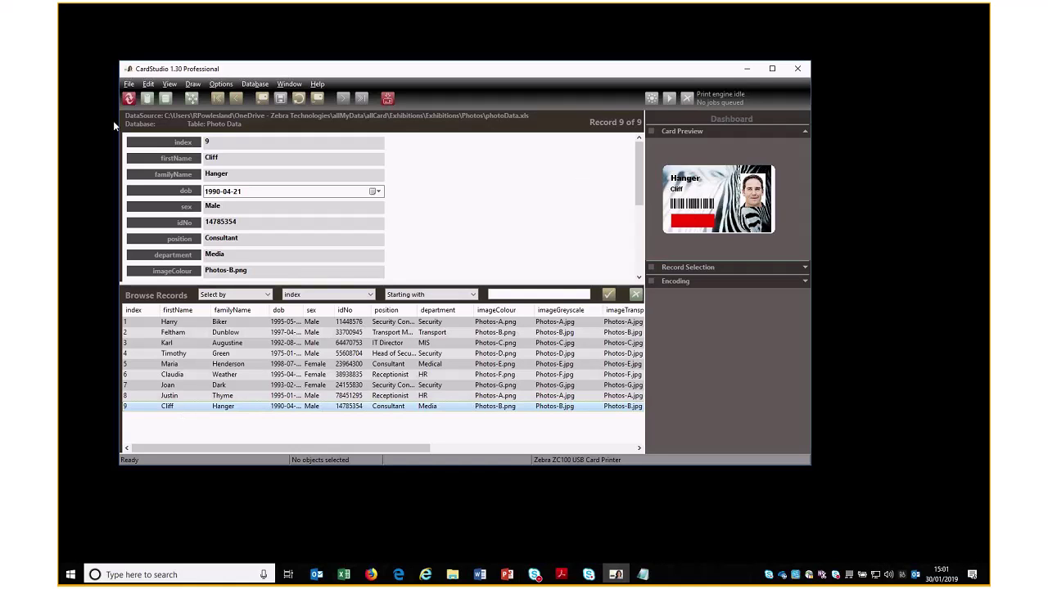
Return to the design view and replace the background of the purple-rectangle card design with Leisure-1.bmp.
left_click(128, 98)
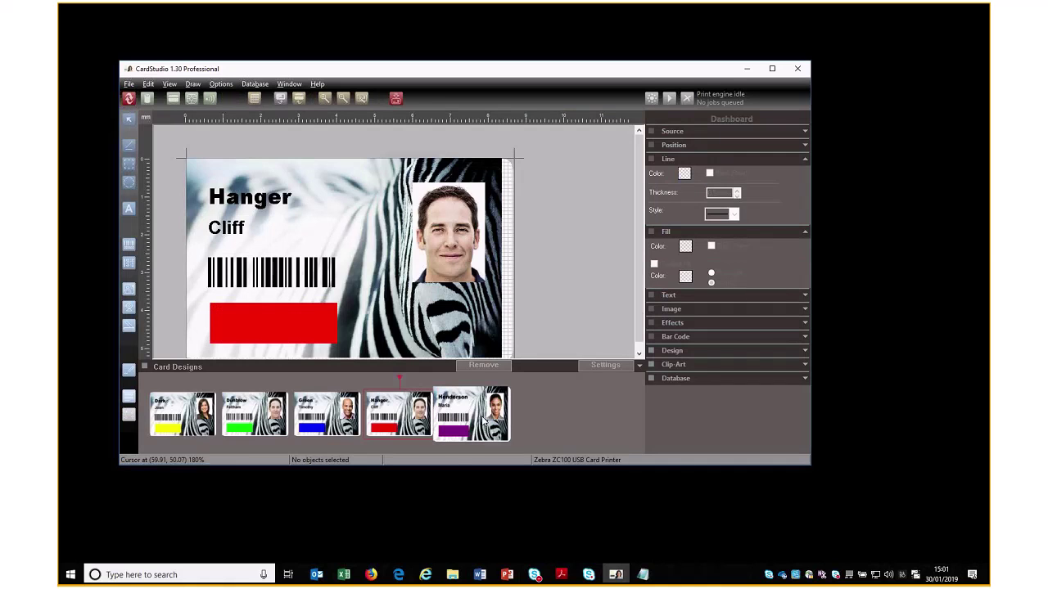
left_click(483, 422)
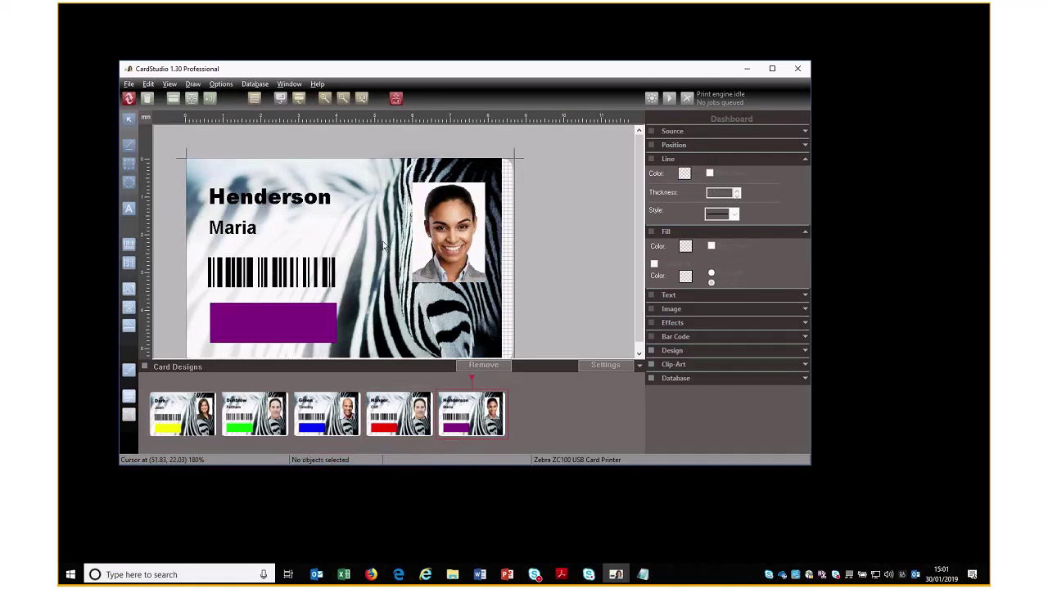
right_click(477, 327)
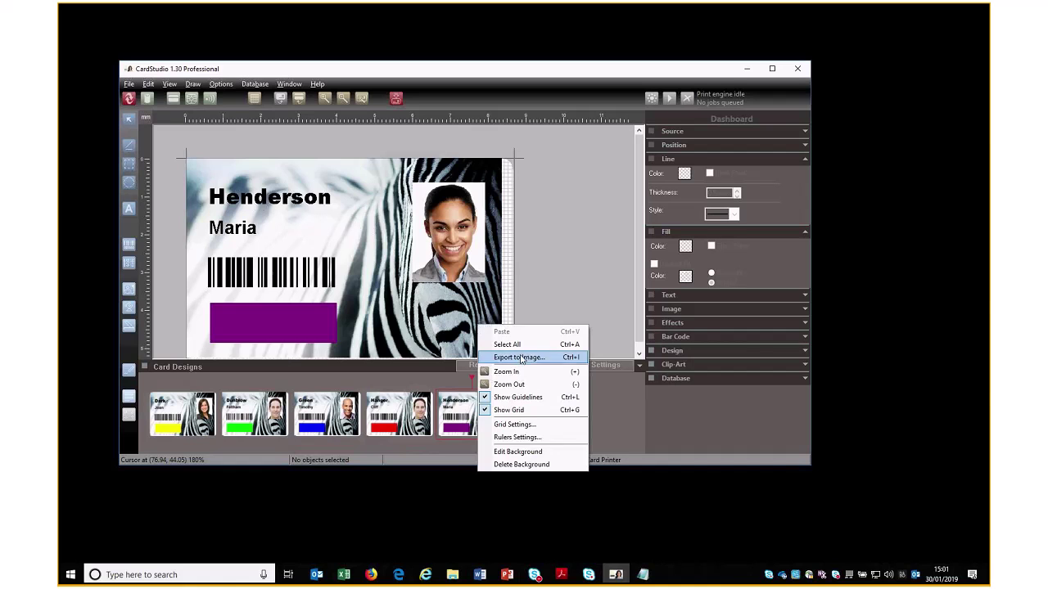
left_click(513, 451)
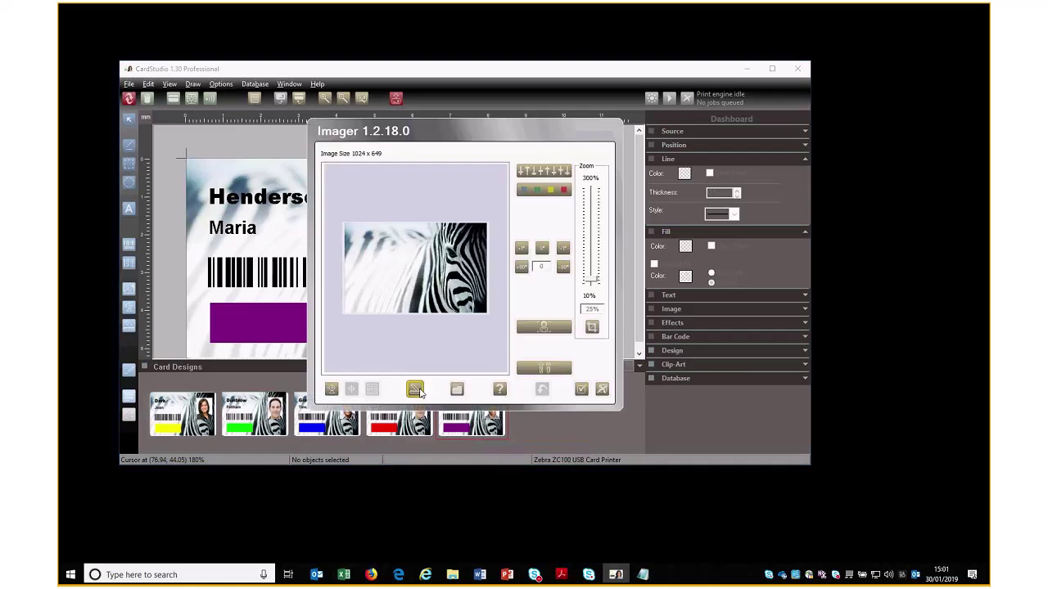
left_click(457, 392)
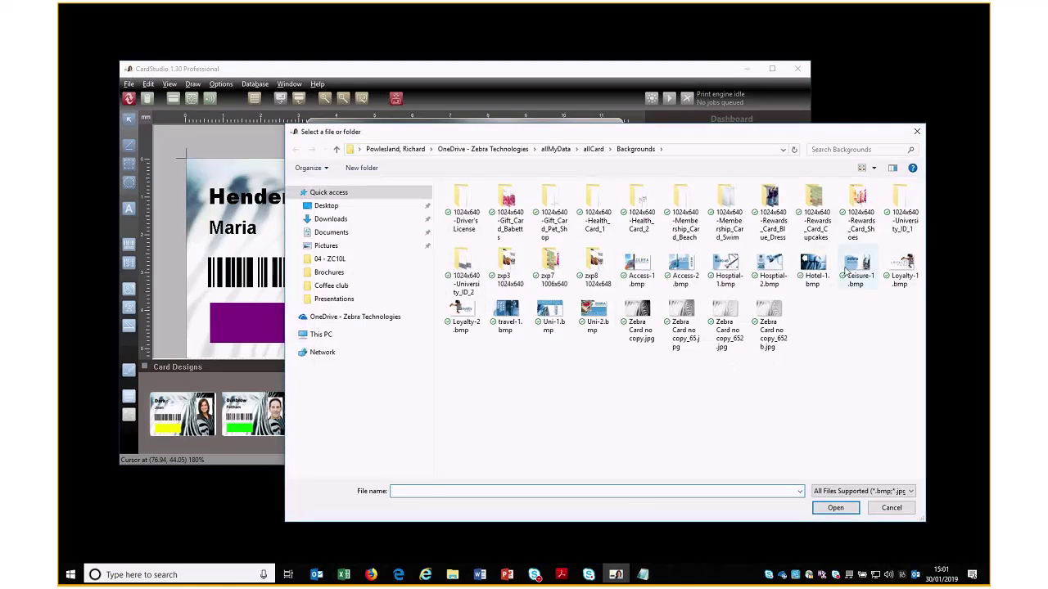
left_click(863, 271)
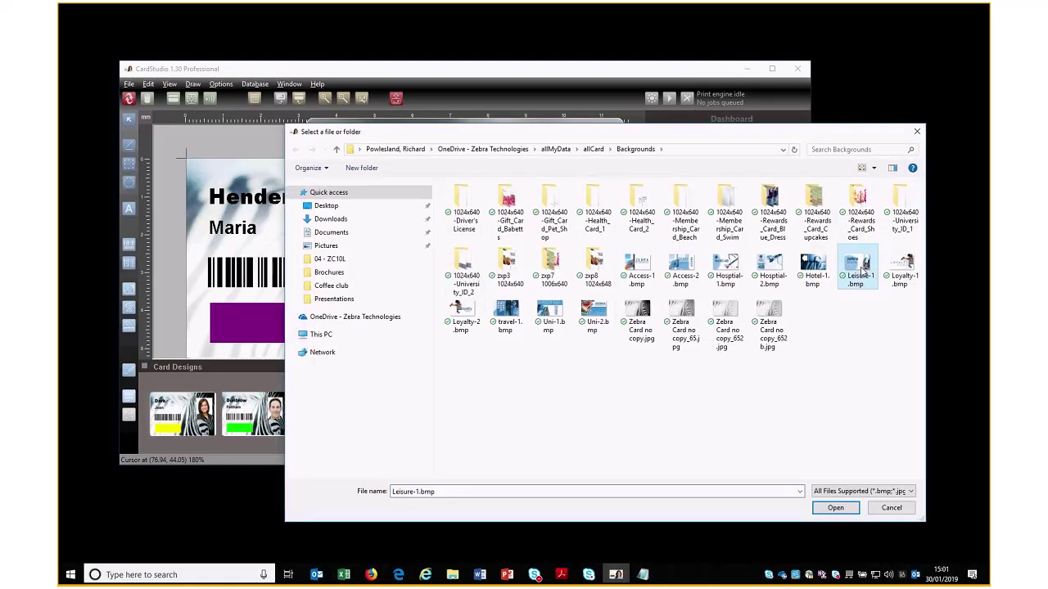
left_click(837, 507)
left_click(581, 389)
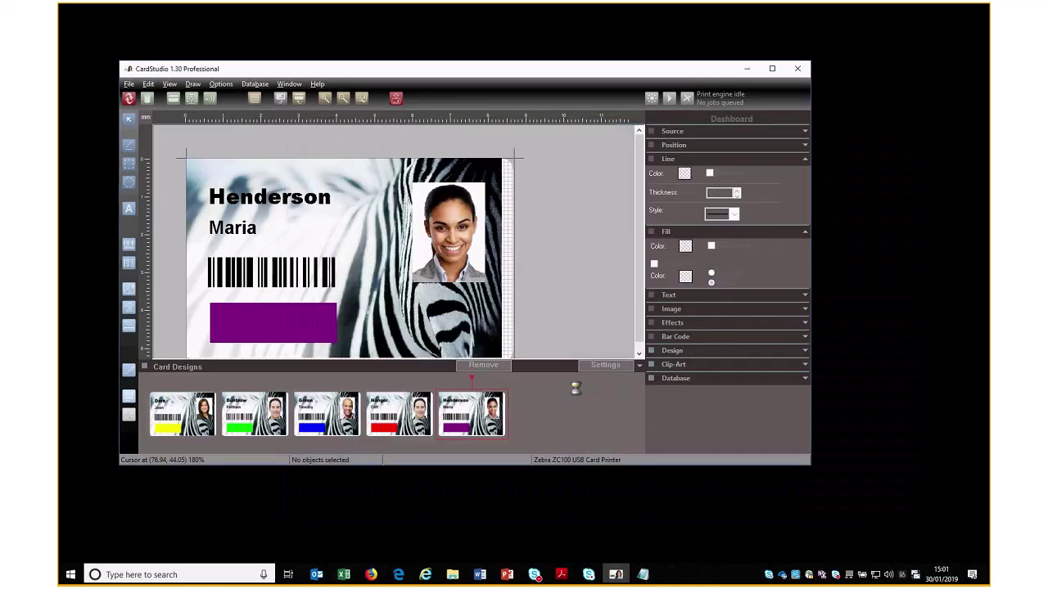
Shift the name fields and barcode right and up, place the photo at the card's upper left, about (6.3, 4.0) mm, and save the design.
left_click(291, 282)
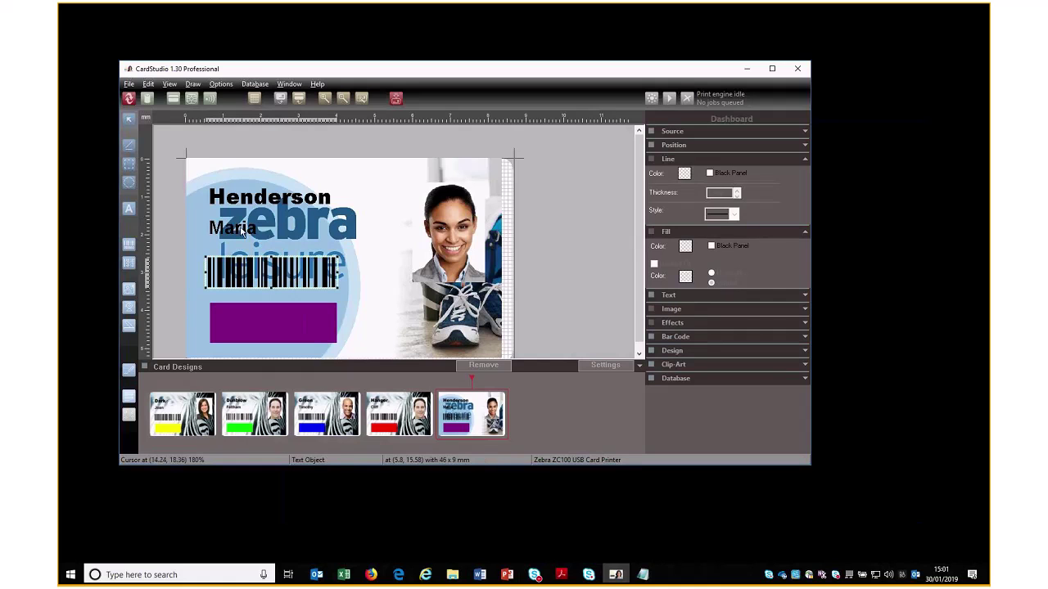
left_click_drag(242, 233, 367, 190)
left_click(463, 235)
left_click_drag(463, 236, 260, 224)
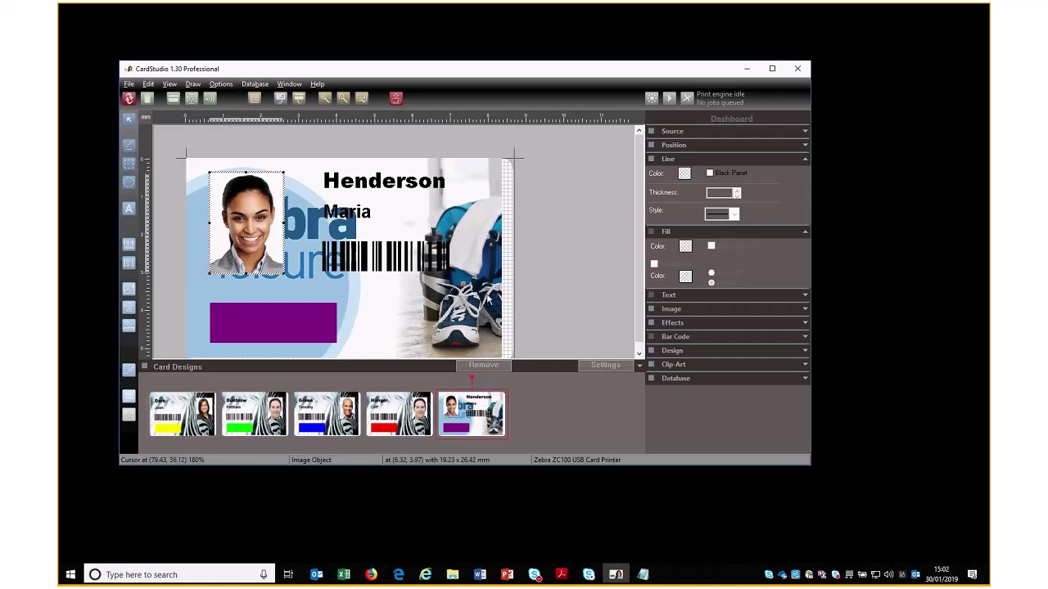
left_click(129, 84)
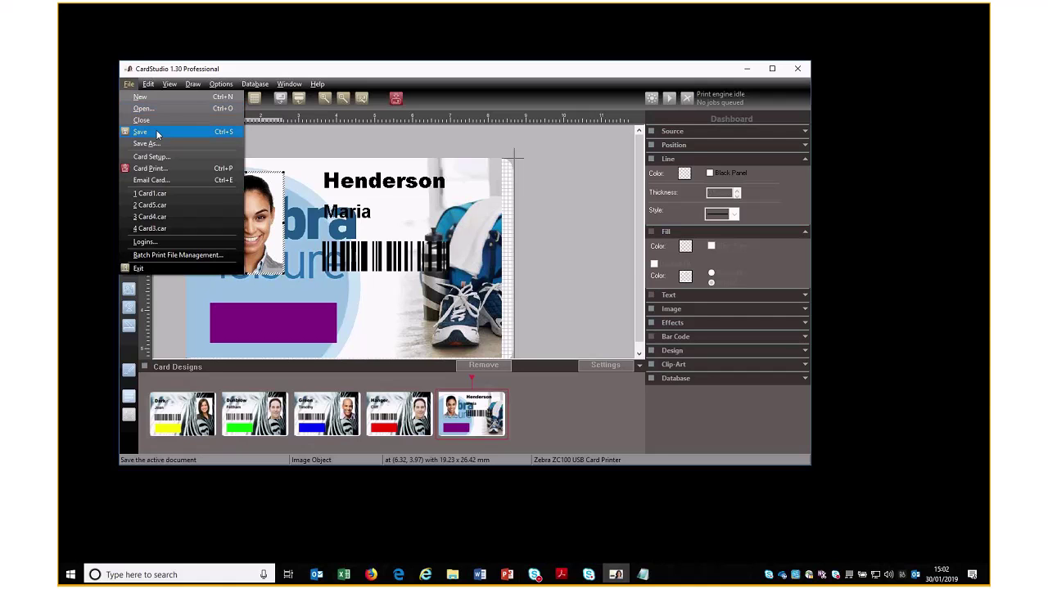
left_click(158, 134)
Switch to the database records and preview the cards for records 2, 9 and 8.
left_click(128, 98)
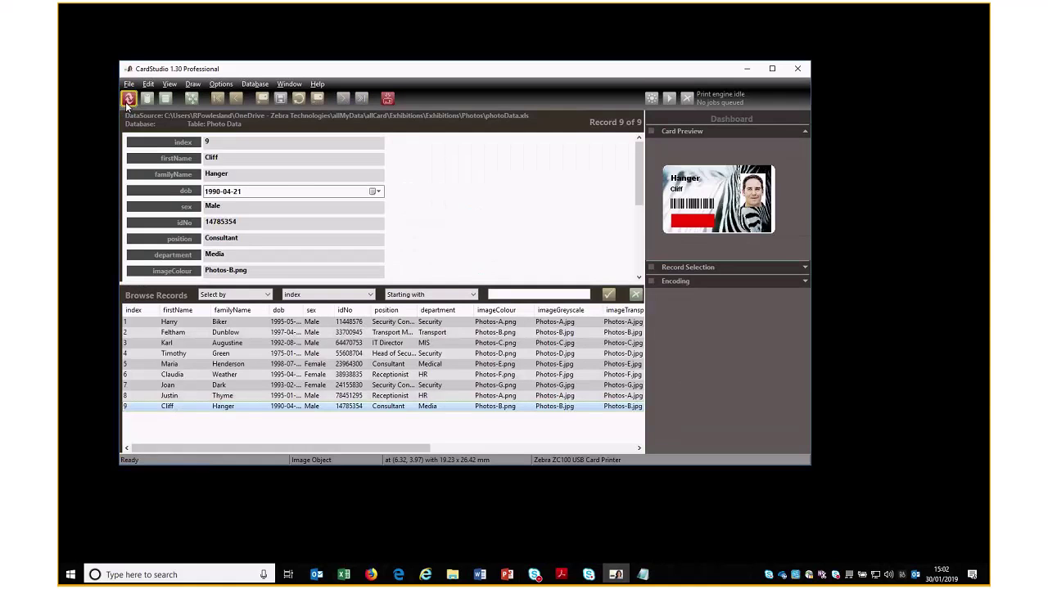
left_click(205, 333)
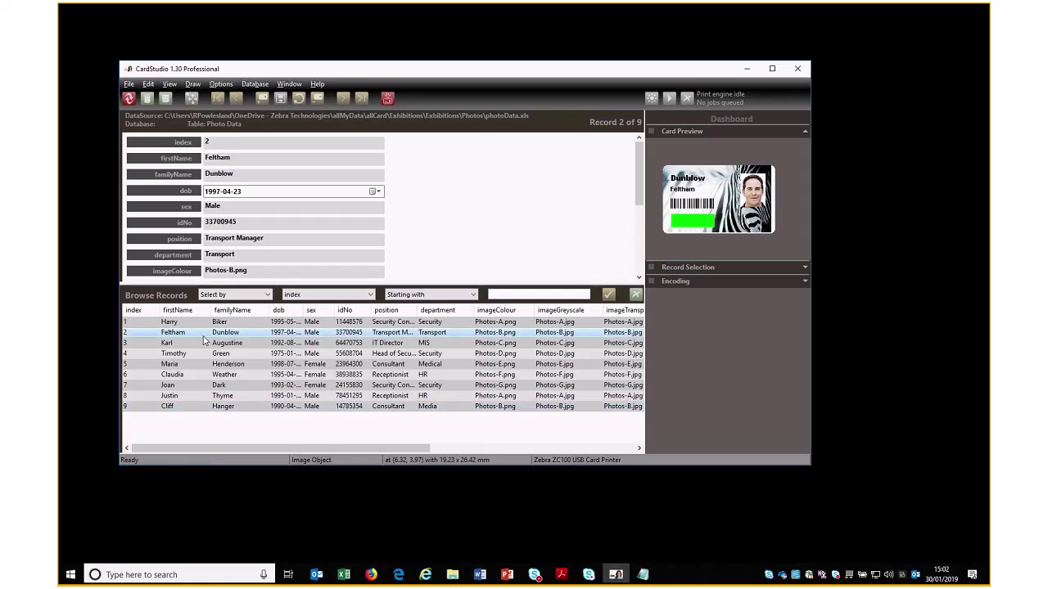
left_click(185, 408)
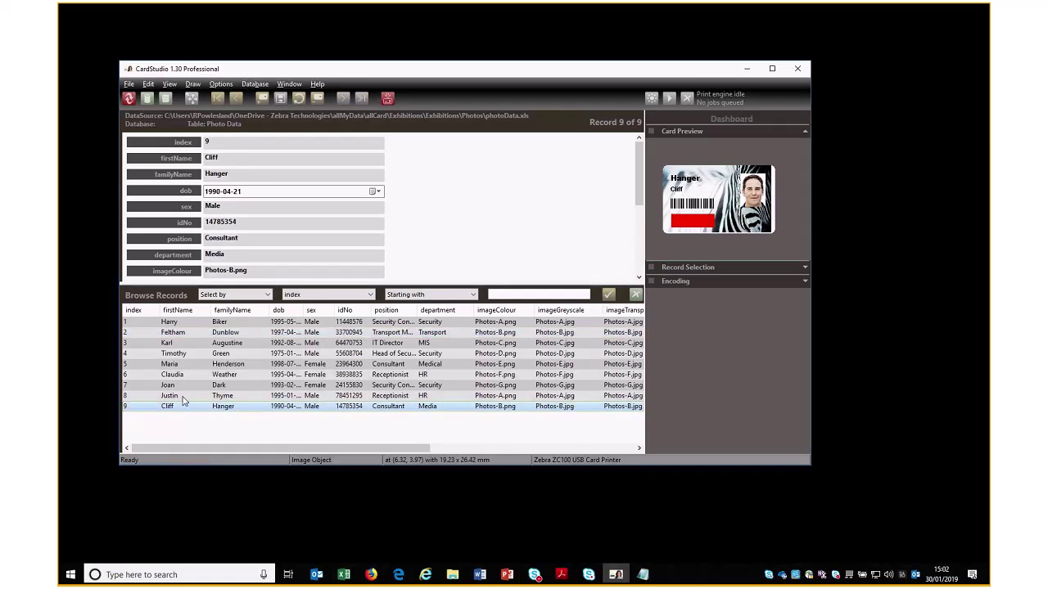
left_click(184, 398)
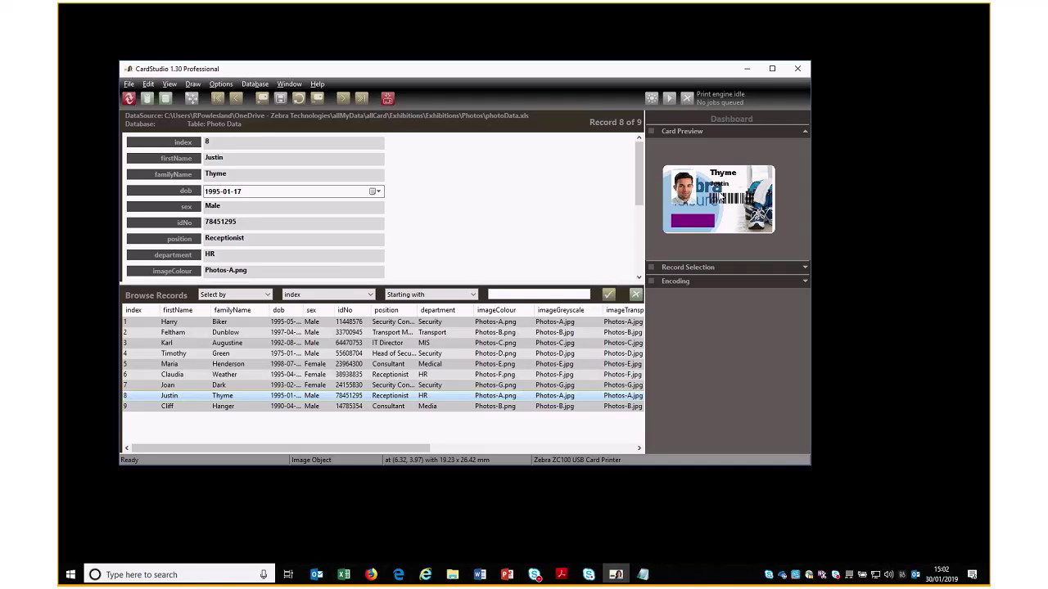
mouse_move(588, 573)
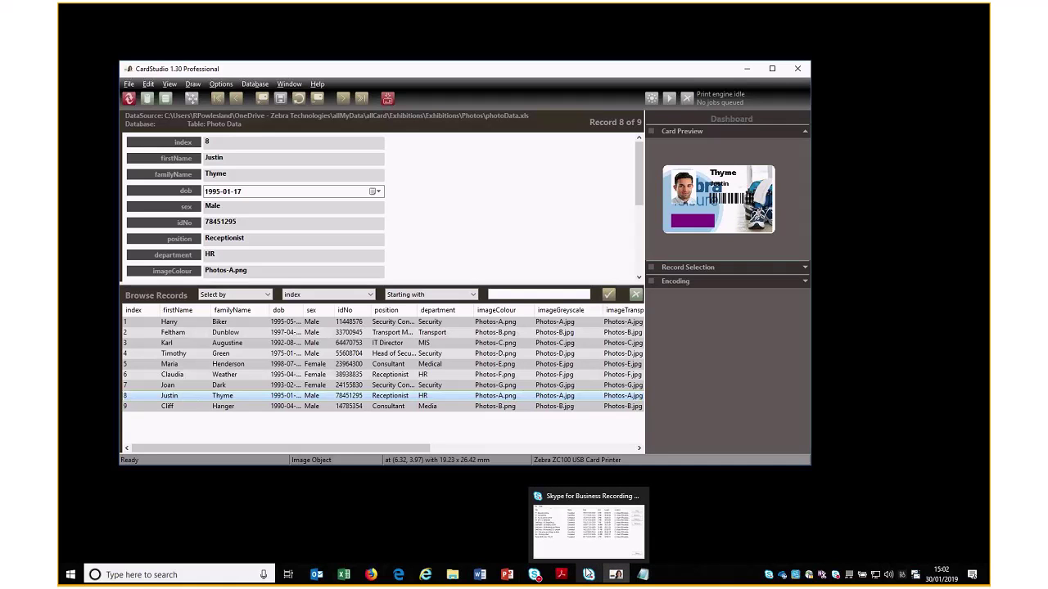